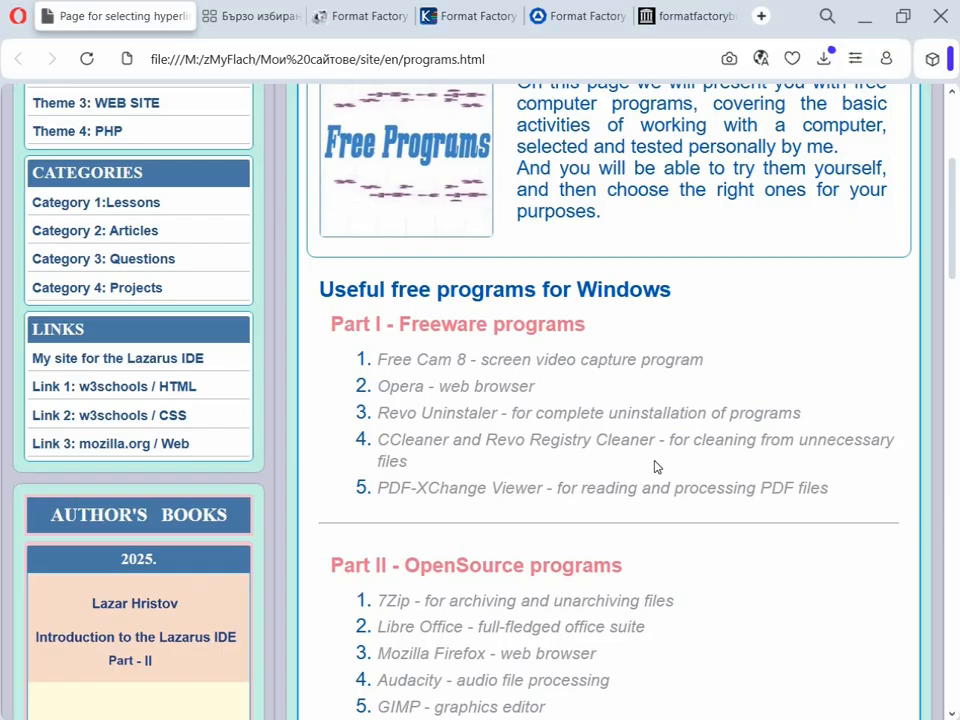
pyautogui.scroll(3, 655, 465)
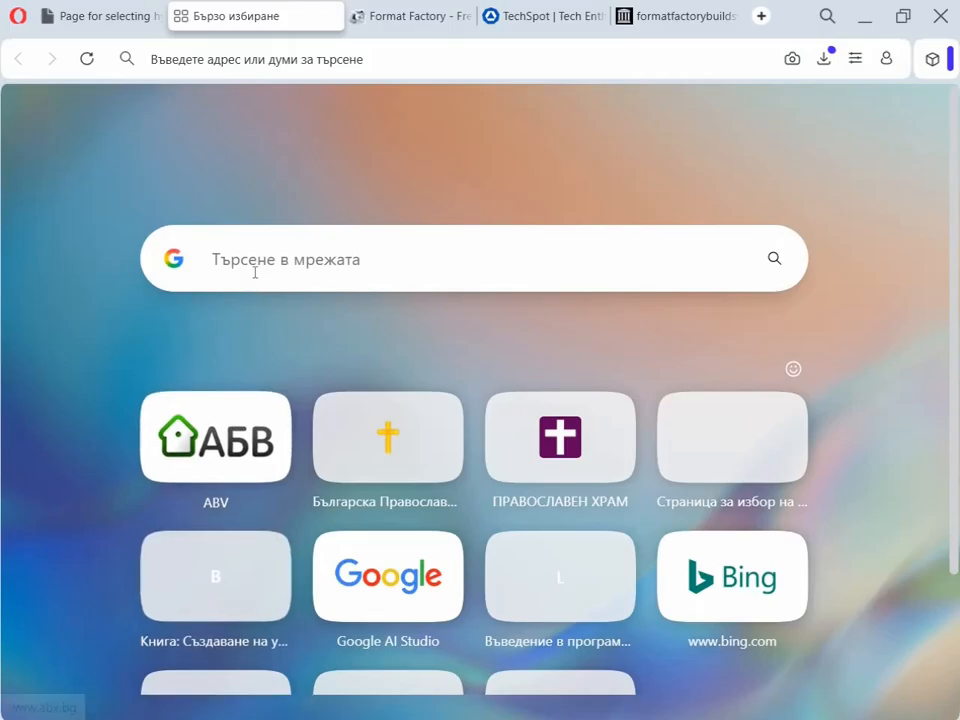
pyautogui.click(252, 267)
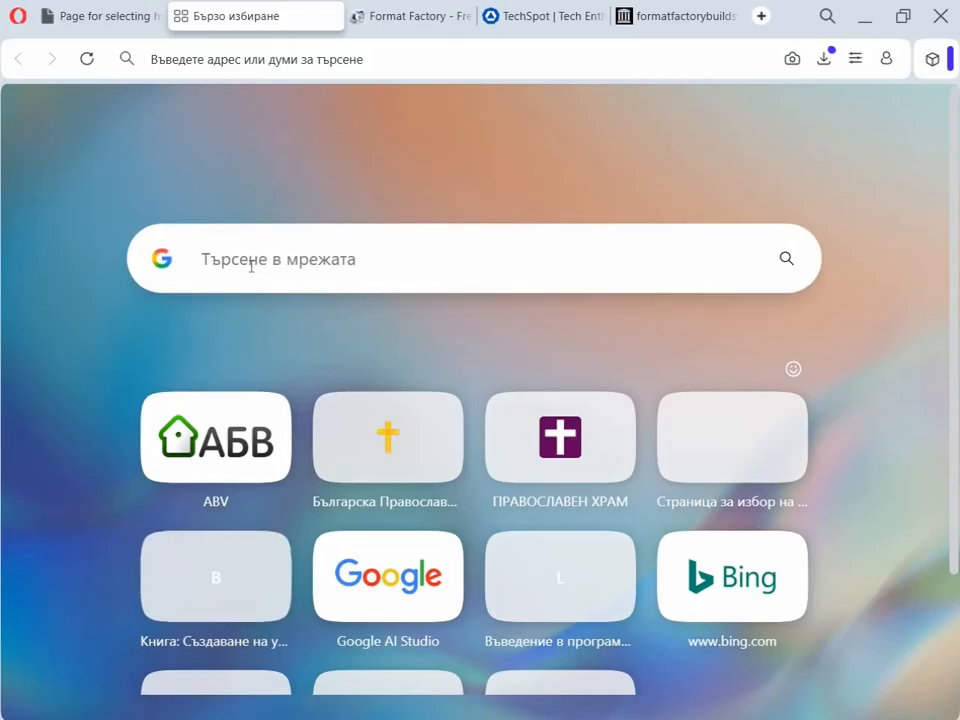
pyautogui.write('f')
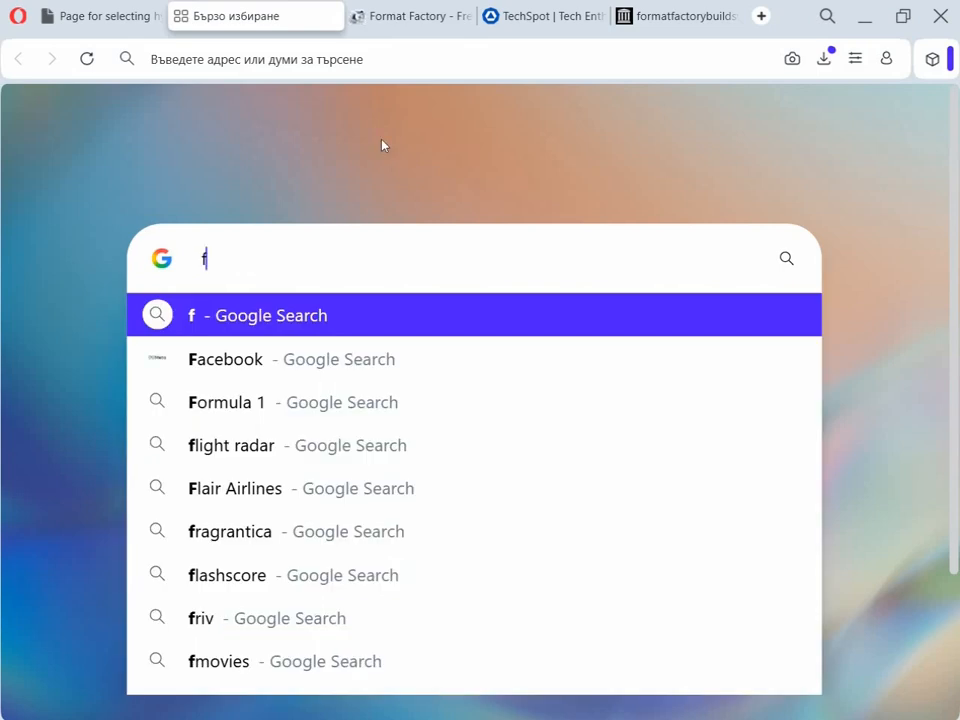
# Try to download Format Factory V5.21.0.0 from its official website using the main download link
pyautogui.click(399, 28)
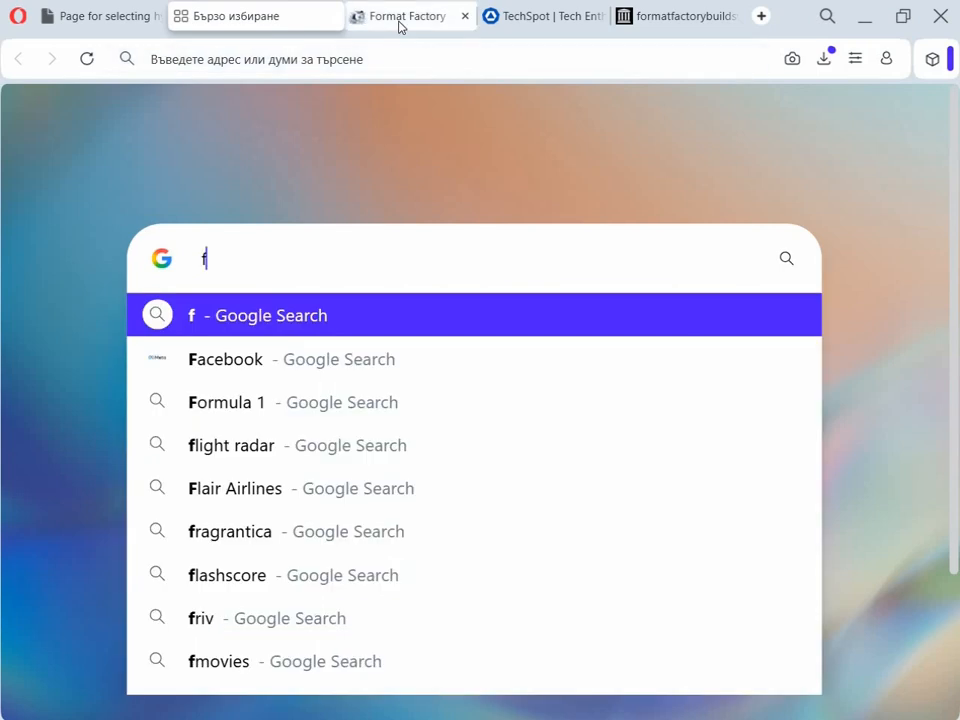
pyautogui.scroll(3, 396, 364)
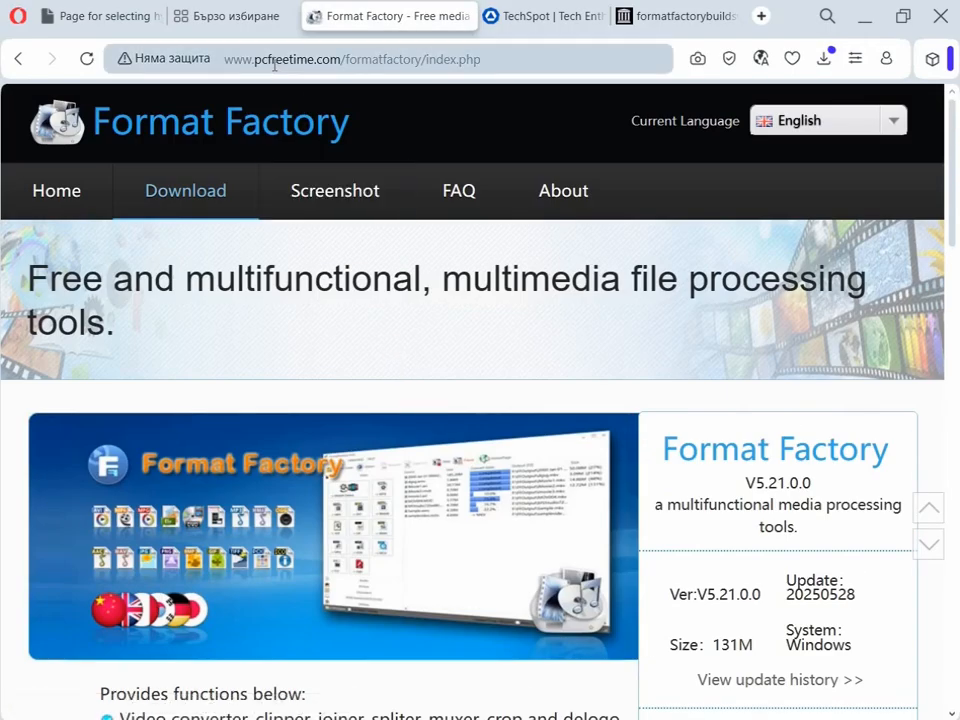
pyautogui.moveTo(267, 60); pyautogui.dragTo(315, 60)
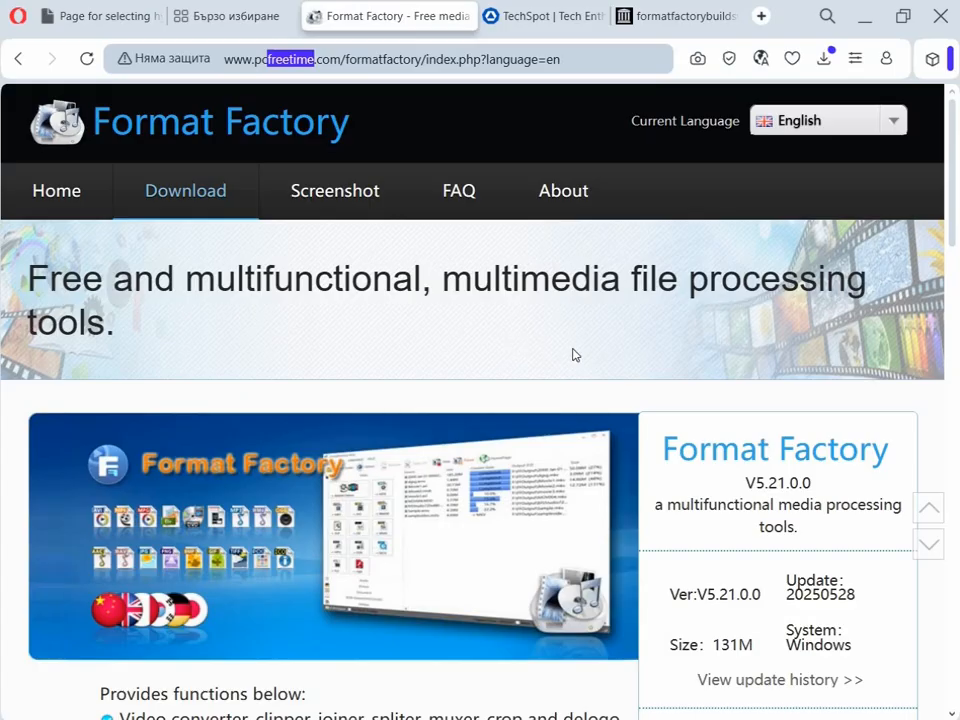
pyautogui.scroll(-2, 640, 365)
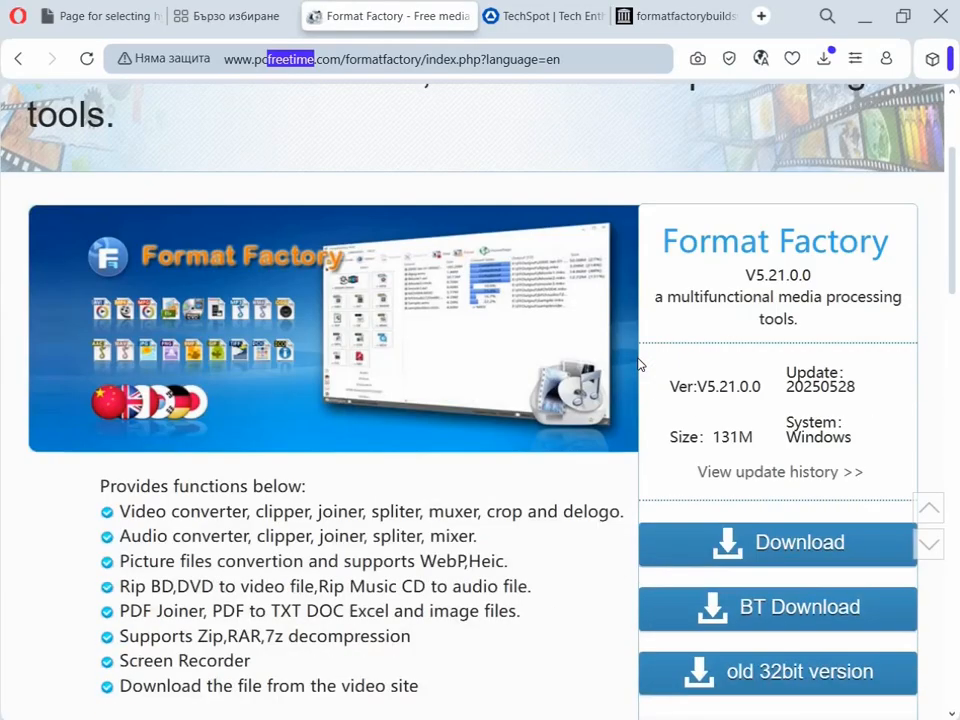
pyautogui.scroll(-1, 640, 365)
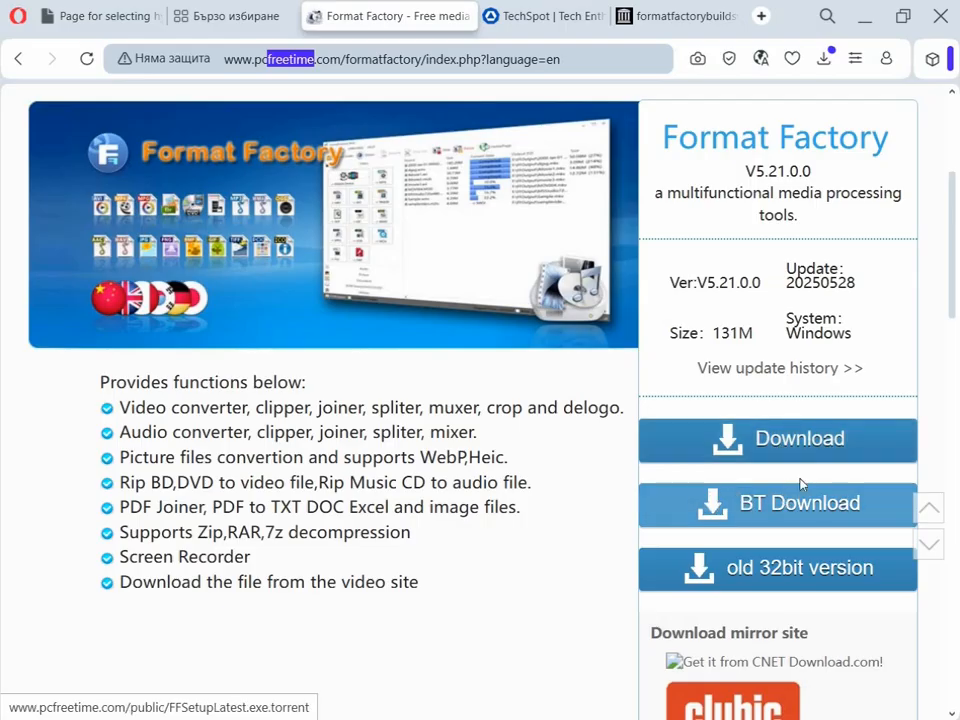
pyautogui.click(803, 441)
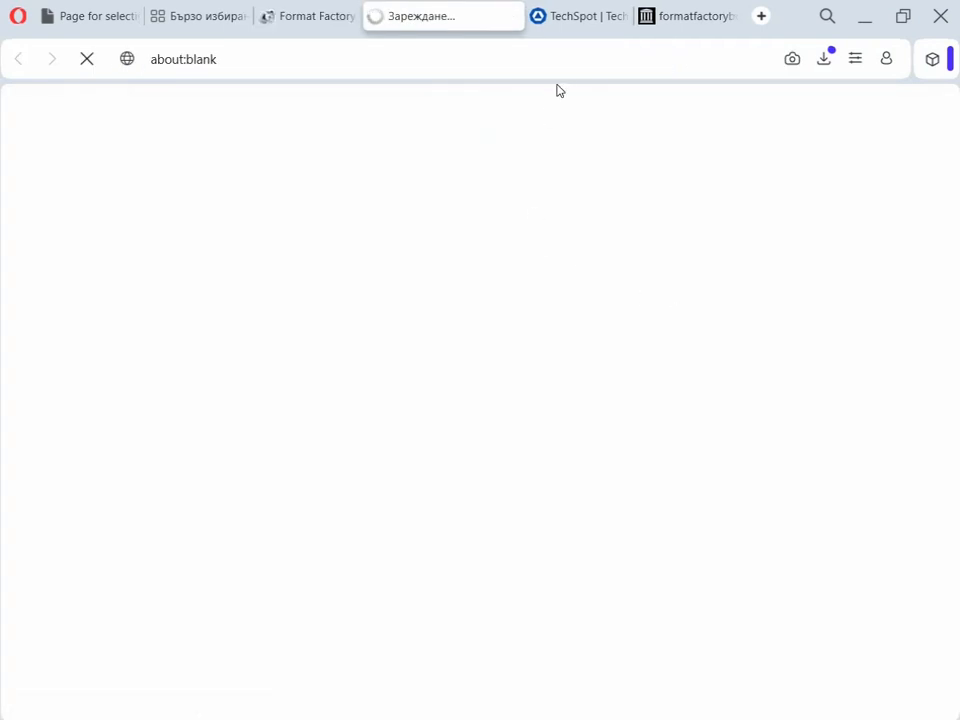
# Download the Format Factory 5.21.0.0 installer from its TechSpot page and save it to the desktop as FFSetup5.21.0.0
pyautogui.click(574, 22)
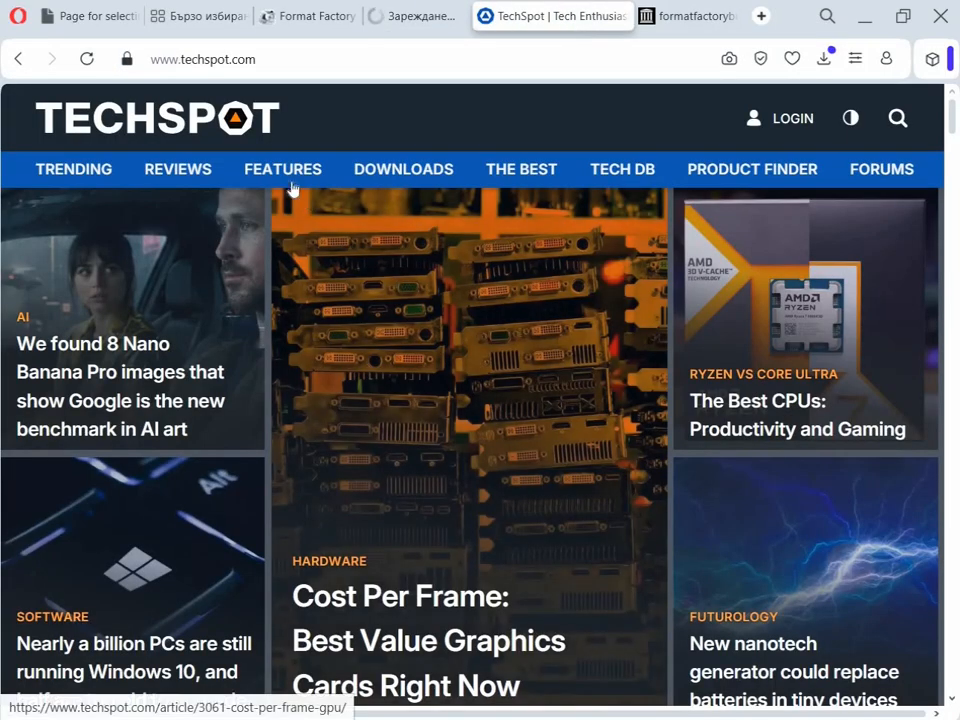
pyautogui.click(19, 59)
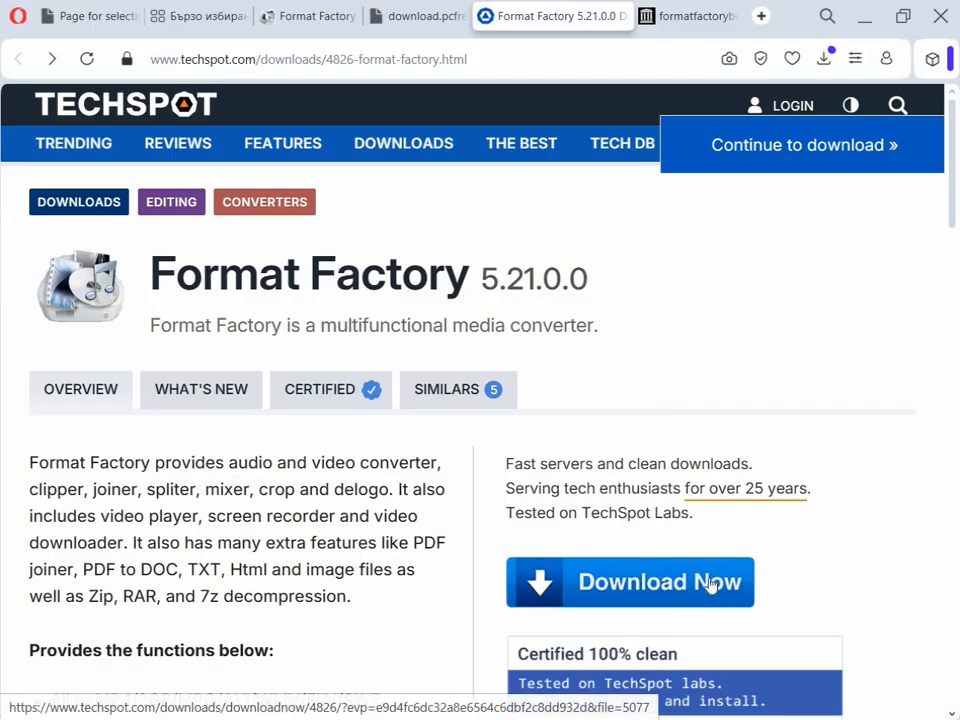
pyautogui.click(667, 583)
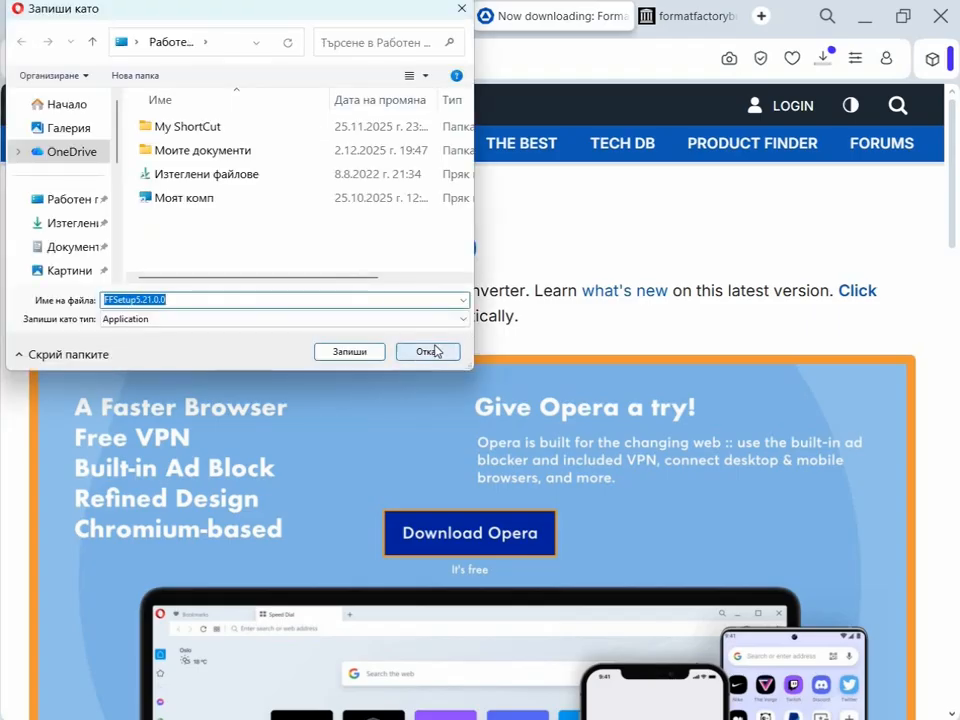
pyautogui.click(350, 352)
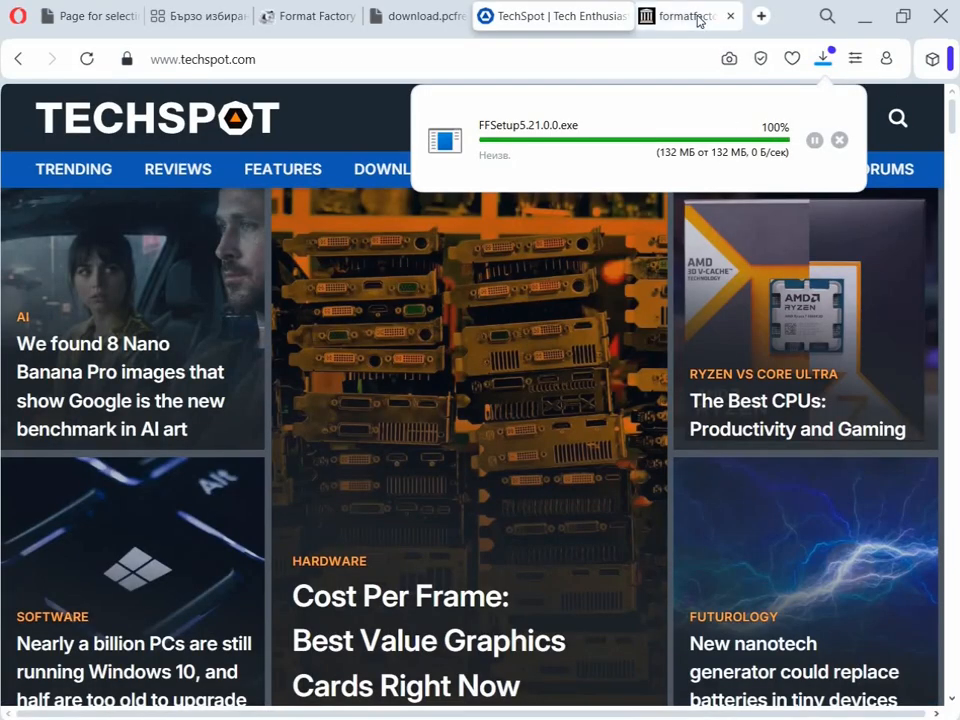
# Download Format Factory v5.20 Portable.rar from the Internet Archive file list and save it to the desktop
pyautogui.click(698, 21)
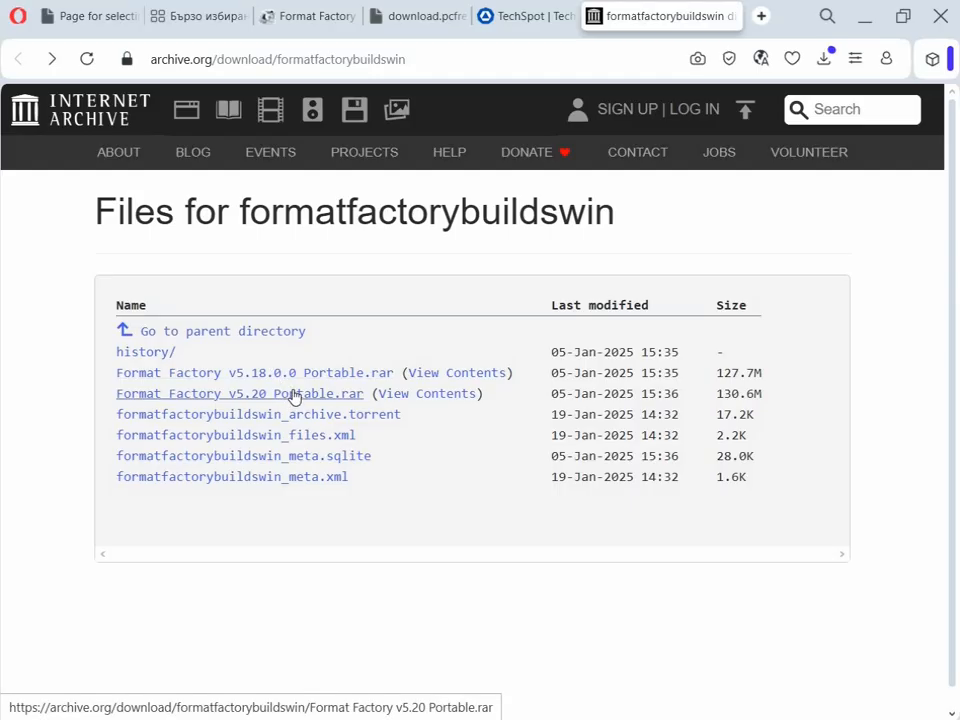
pyautogui.click(294, 394)
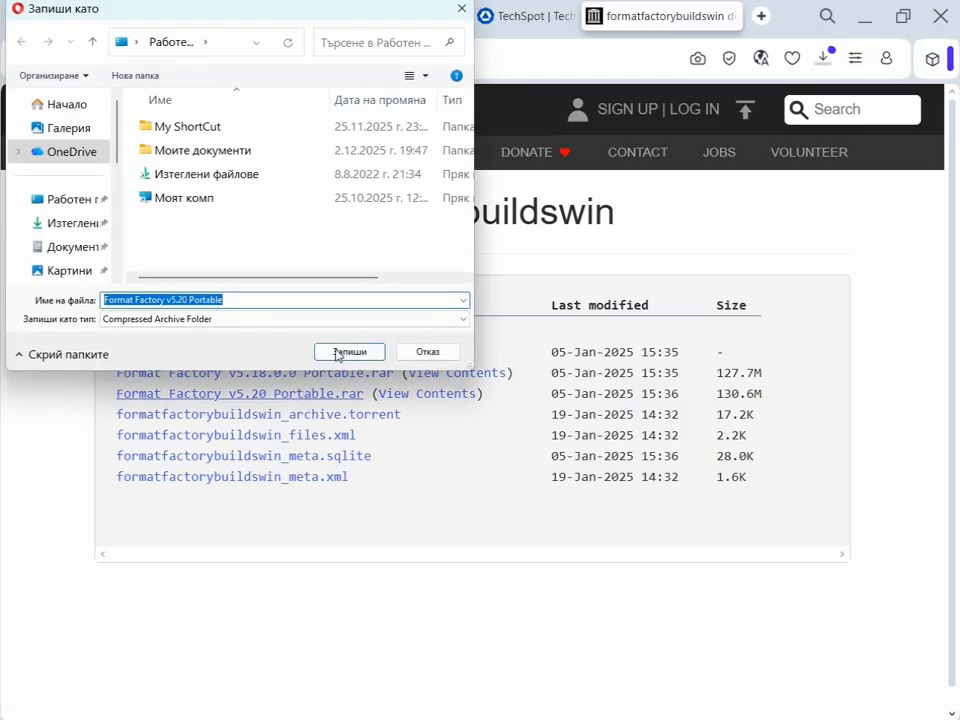
pyautogui.click(339, 353)
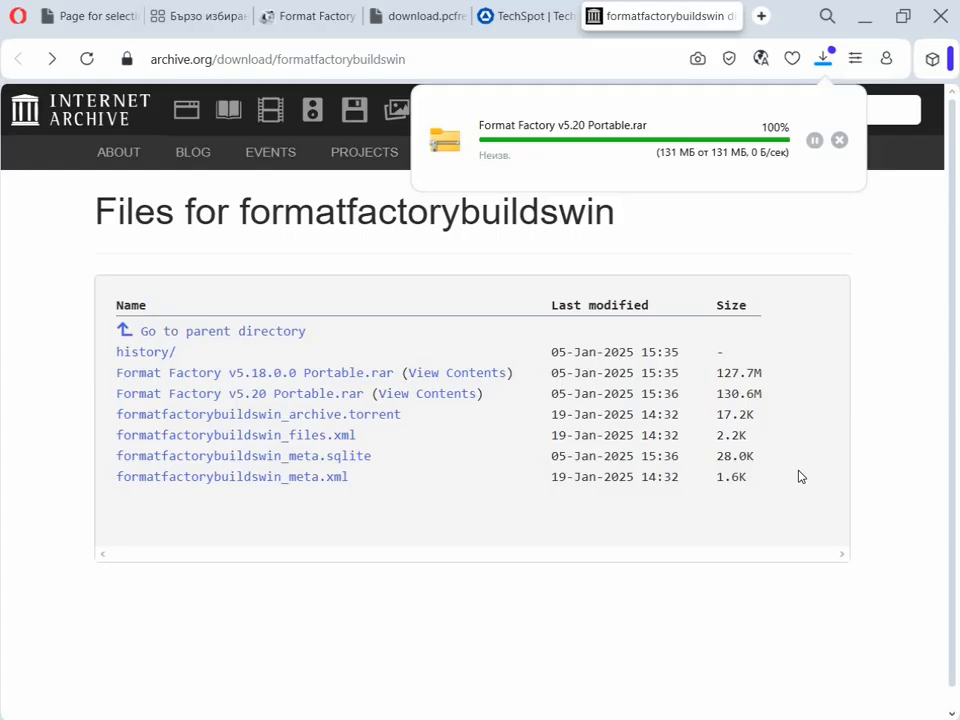
# Show the desktop, set the downloaded installer and portable archive apart from the other icons, and move the Моят комп shortcut into the corner
pyautogui.click(864, 24)
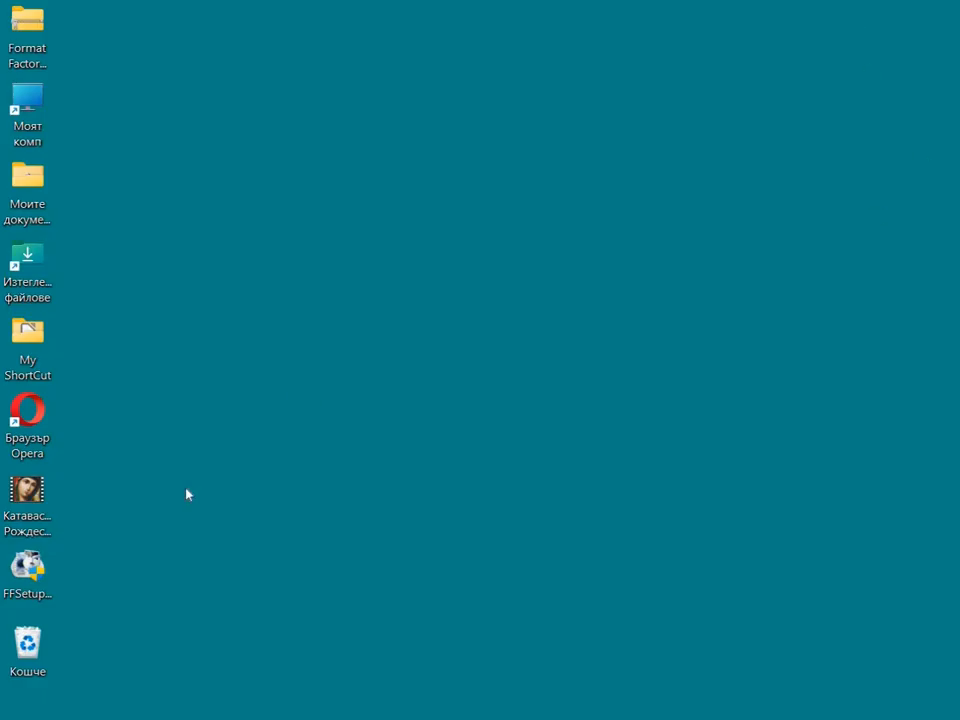
pyautogui.moveTo(28, 583); pyautogui.dragTo(193, 306)
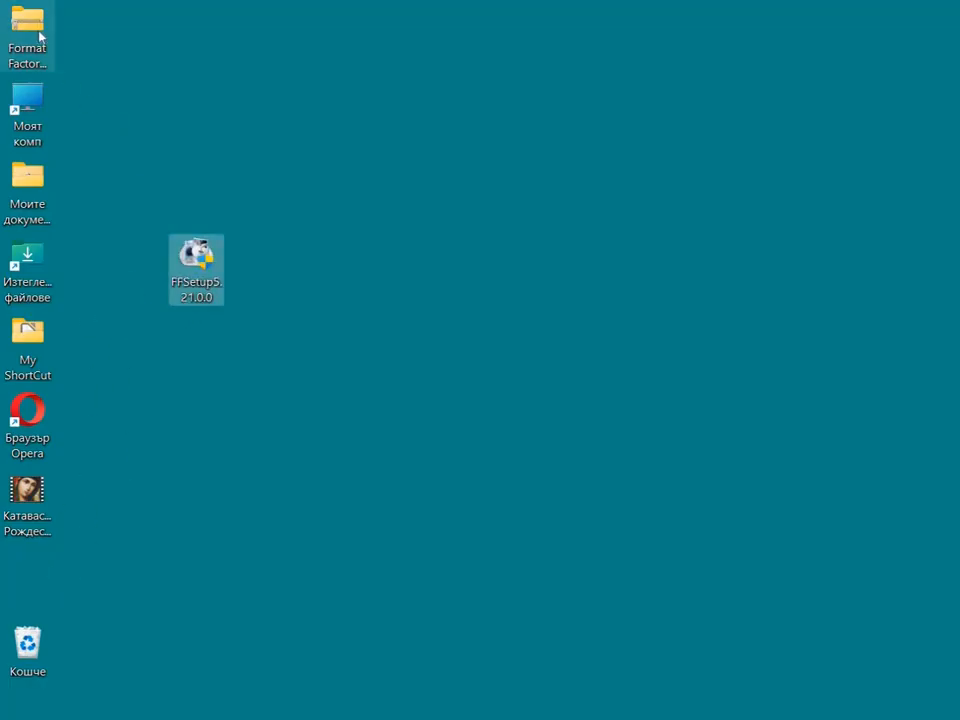
pyautogui.moveTo(40, 35); pyautogui.dragTo(146, 101)
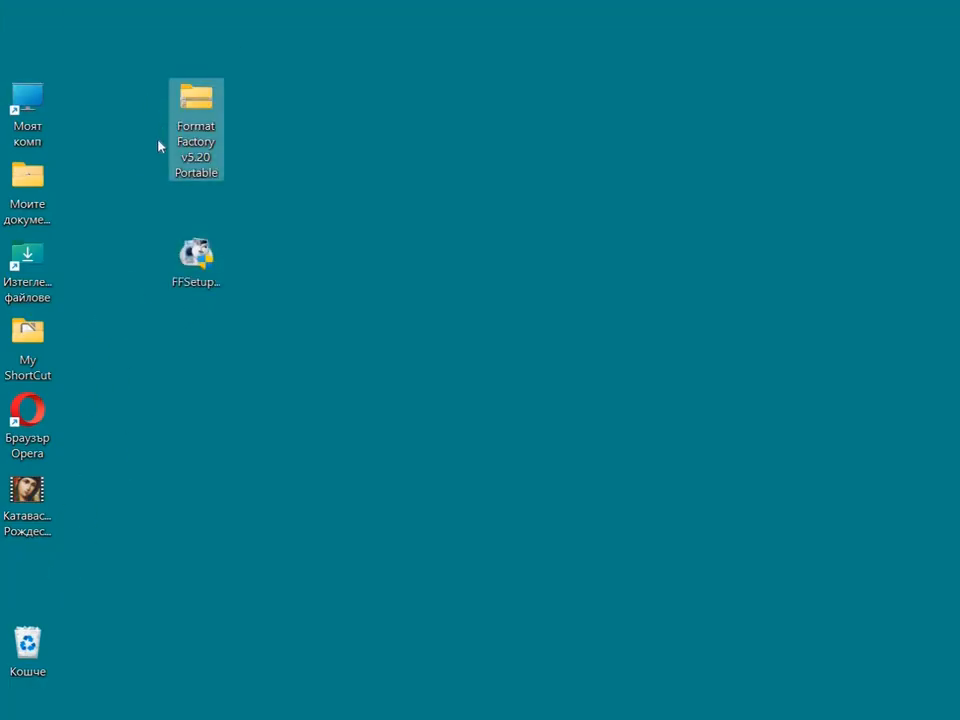
pyautogui.moveTo(46, 88); pyautogui.dragTo(45, 22)
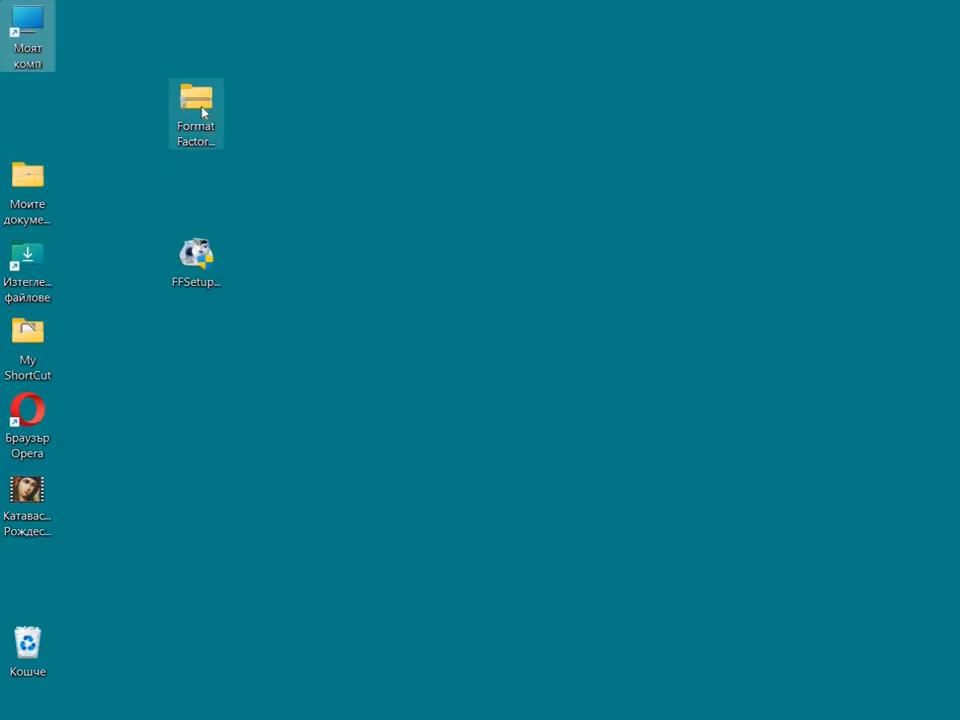
# Run the FFSetup5.21.0.0 installer and accept its license agreement to reach the destination folder page
pyautogui.doubleClick(201, 265)
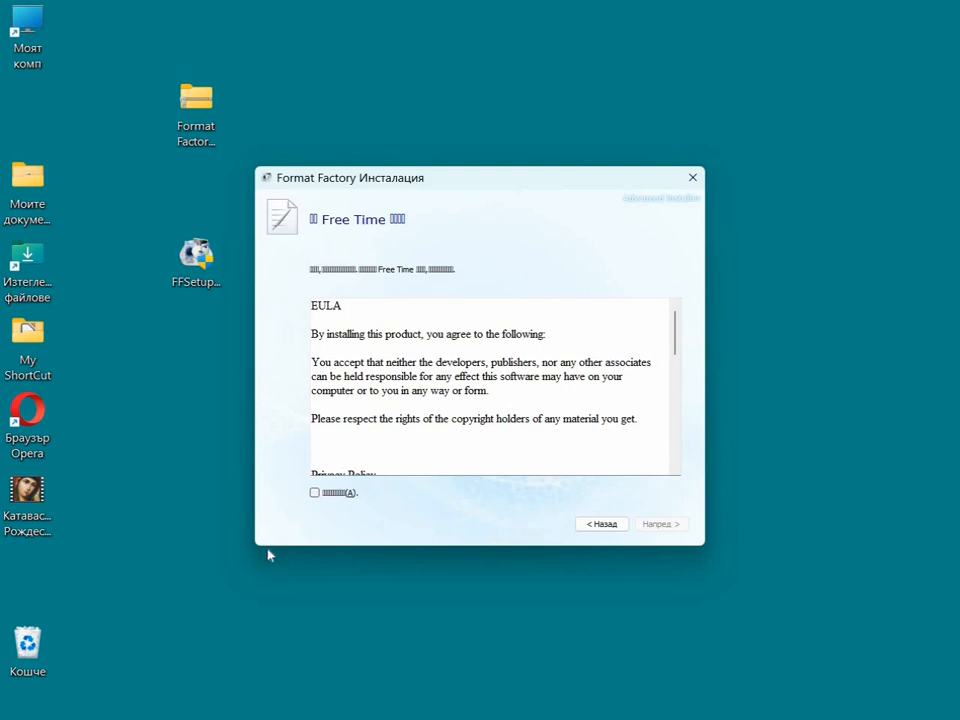
pyautogui.click(314, 493)
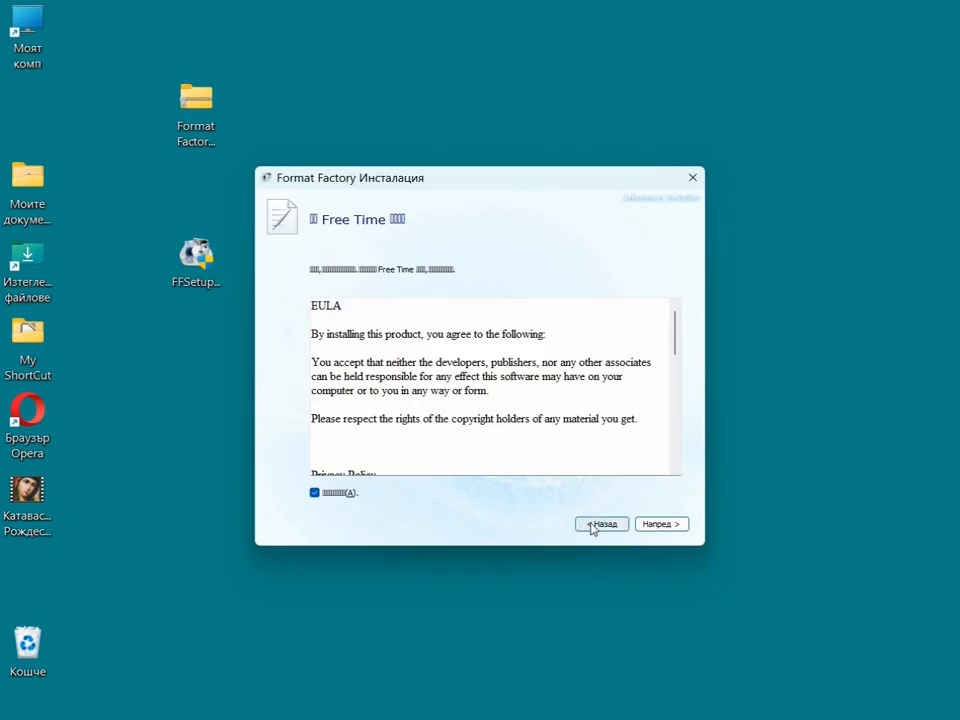
pyautogui.click(662, 529)
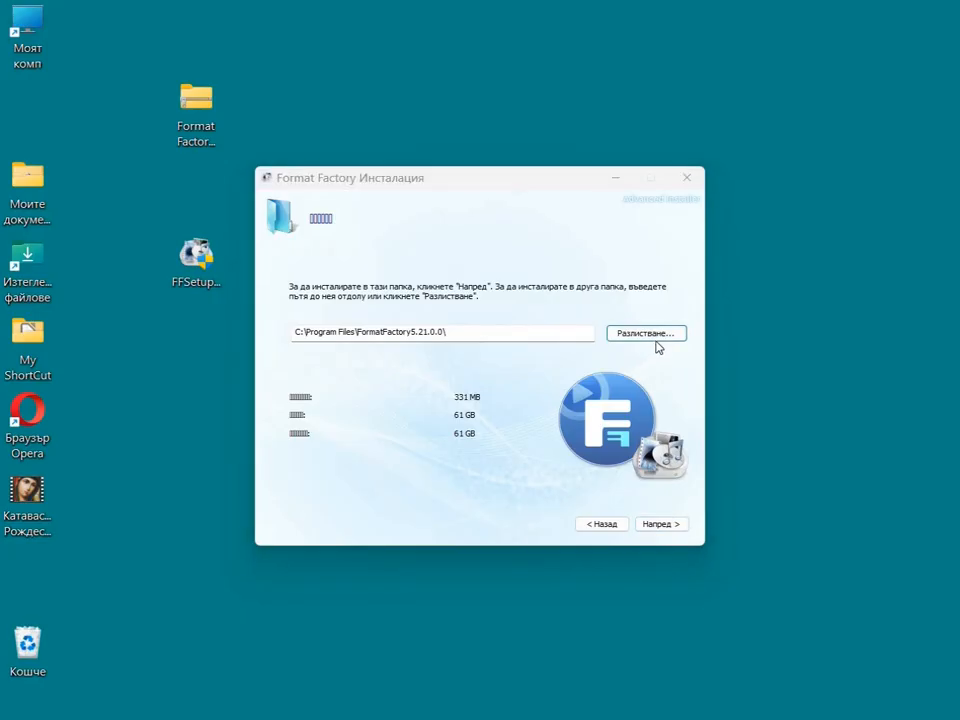
# Install Format Factory in the default folder C:\Program Files\FormatFactory5.21.0.0\, leaving the folder selection without a change
pyautogui.click(658, 335)
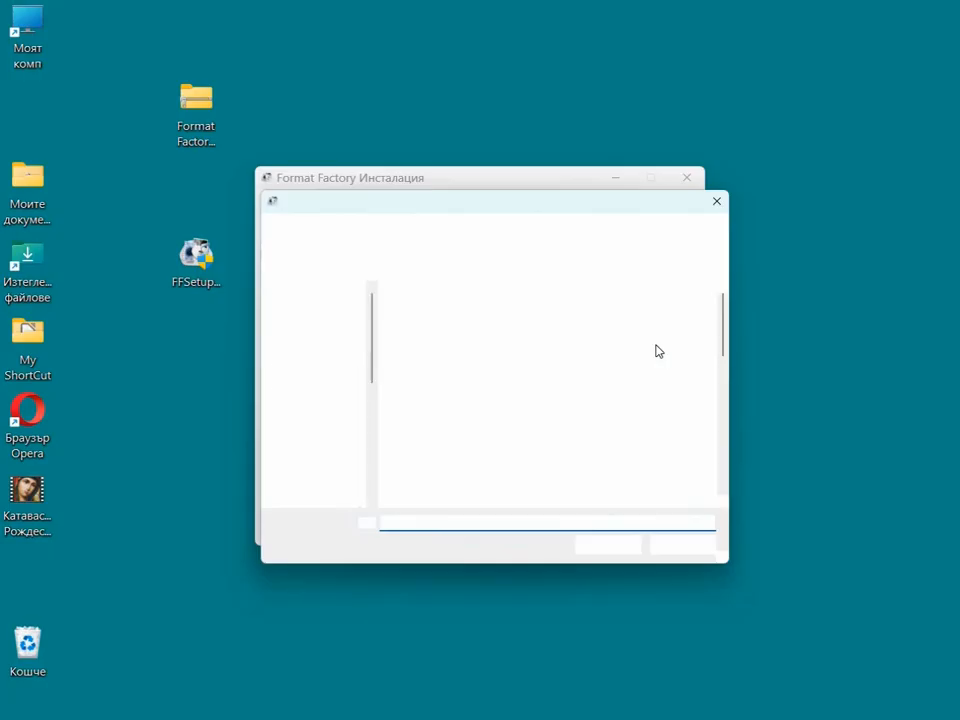
pyautogui.click(687, 546)
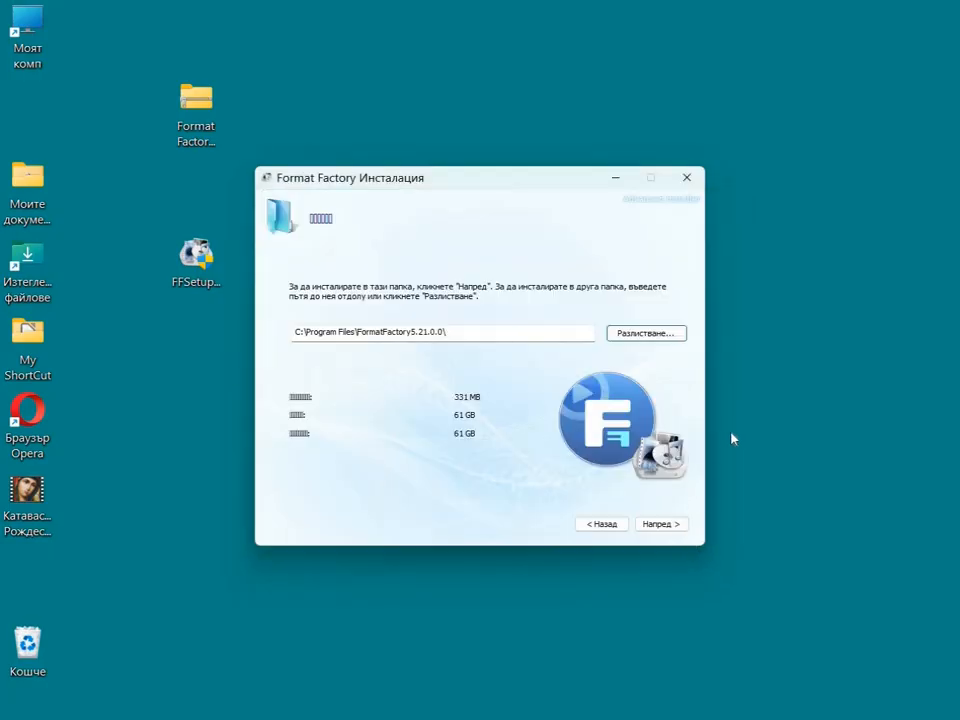
pyautogui.click(665, 527)
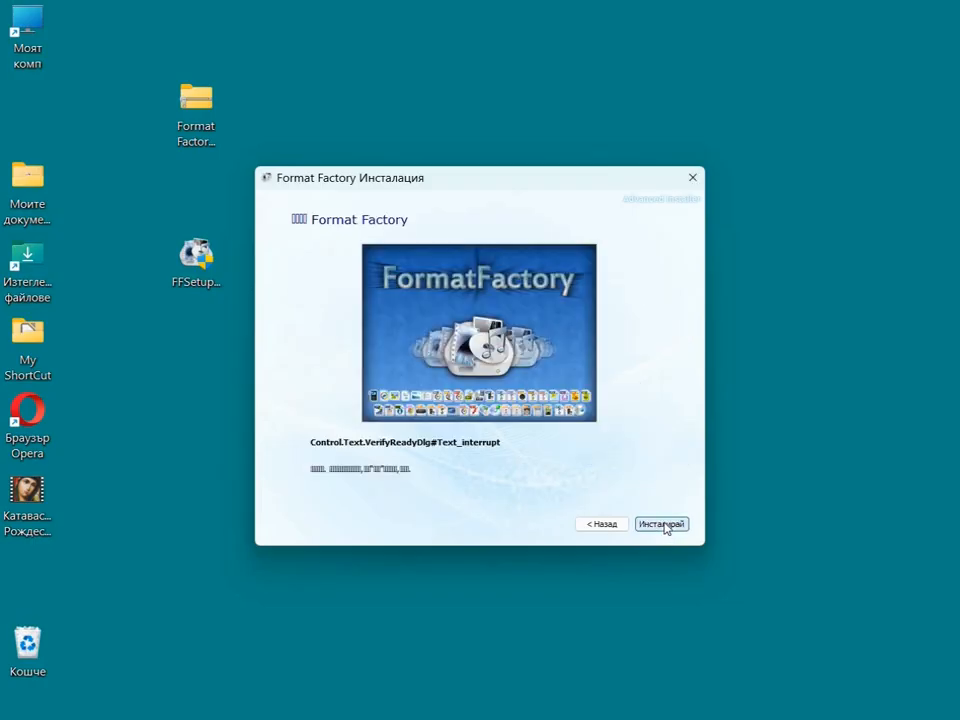
pyautogui.click(664, 525)
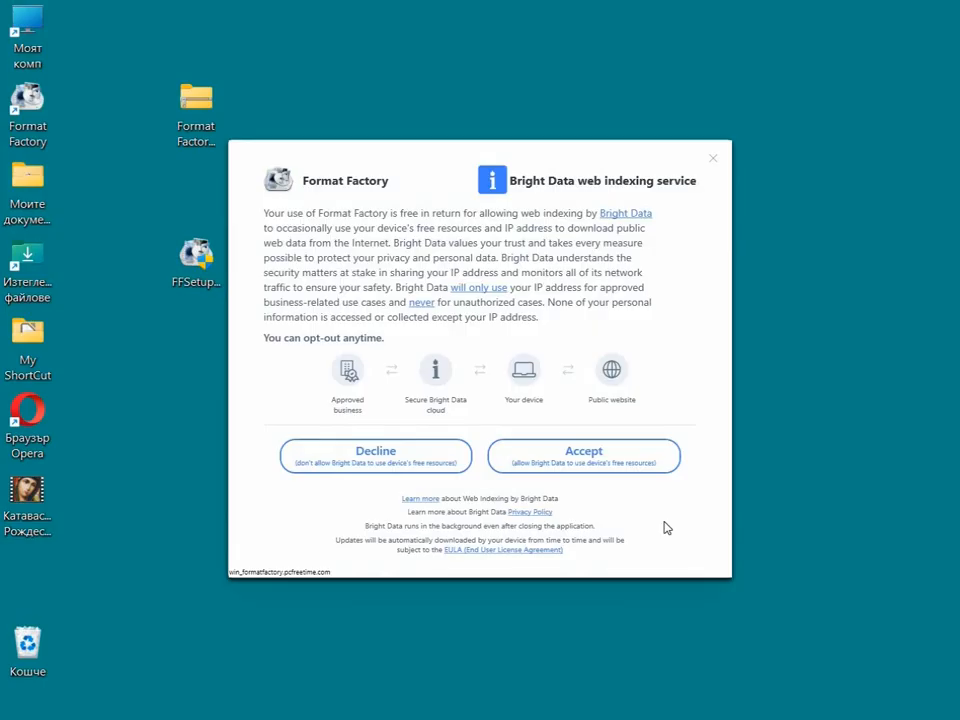
# Accept the Bright Data web indexing service and launch Format Factory from the final installer page
pyautogui.click(597, 460)
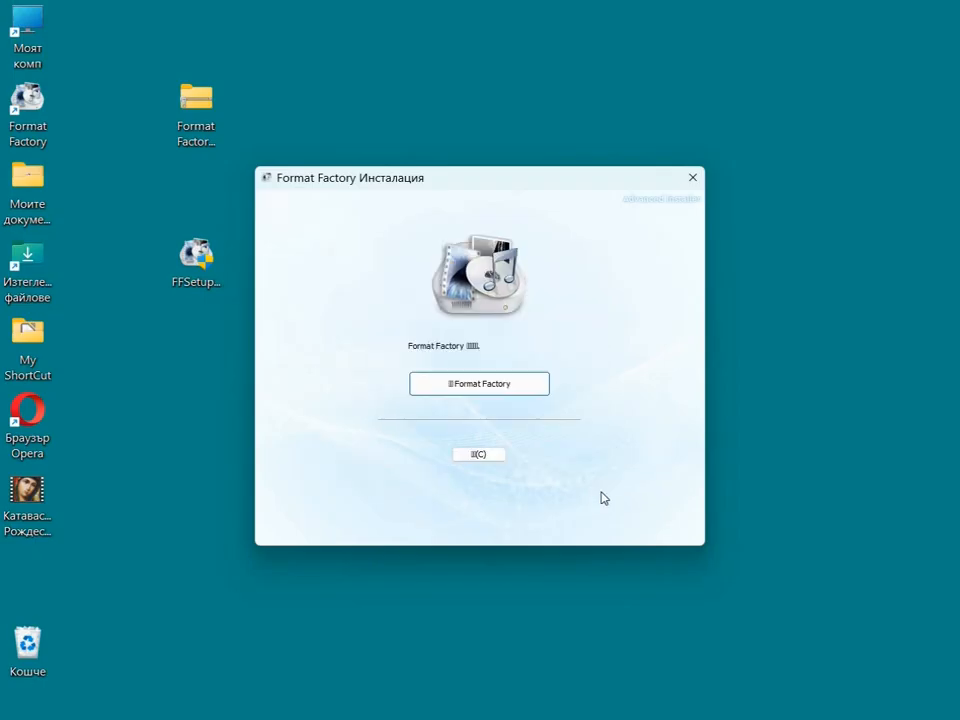
pyautogui.click(502, 397)
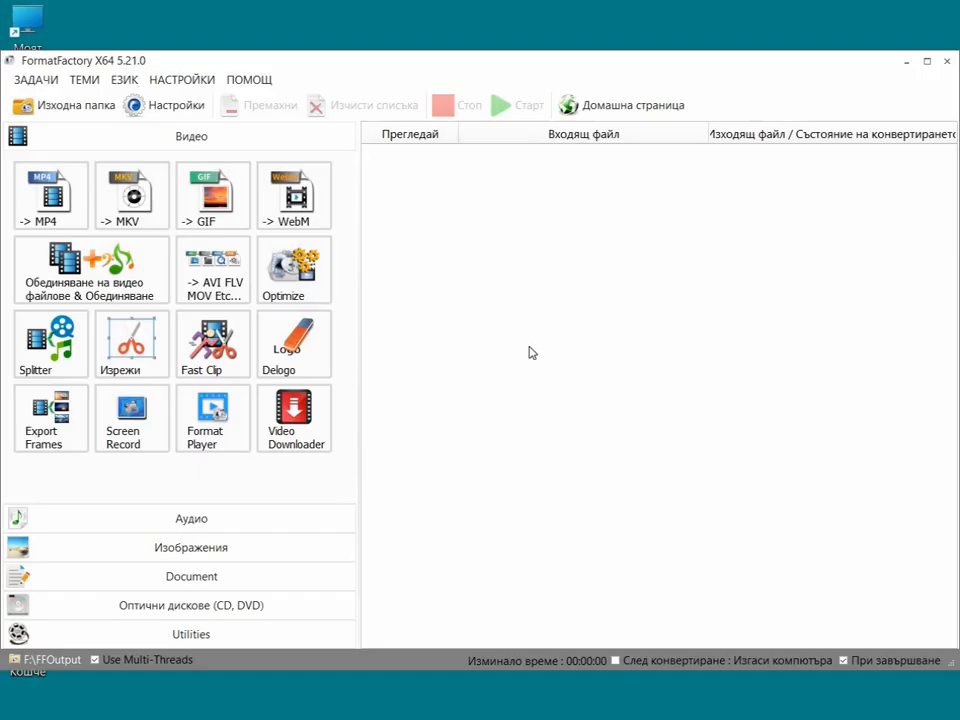
# Examine the theme, language, settings and help options of Format Factory, and display its audio tools
pyautogui.click(38, 84)
pyautogui.click(84, 86)
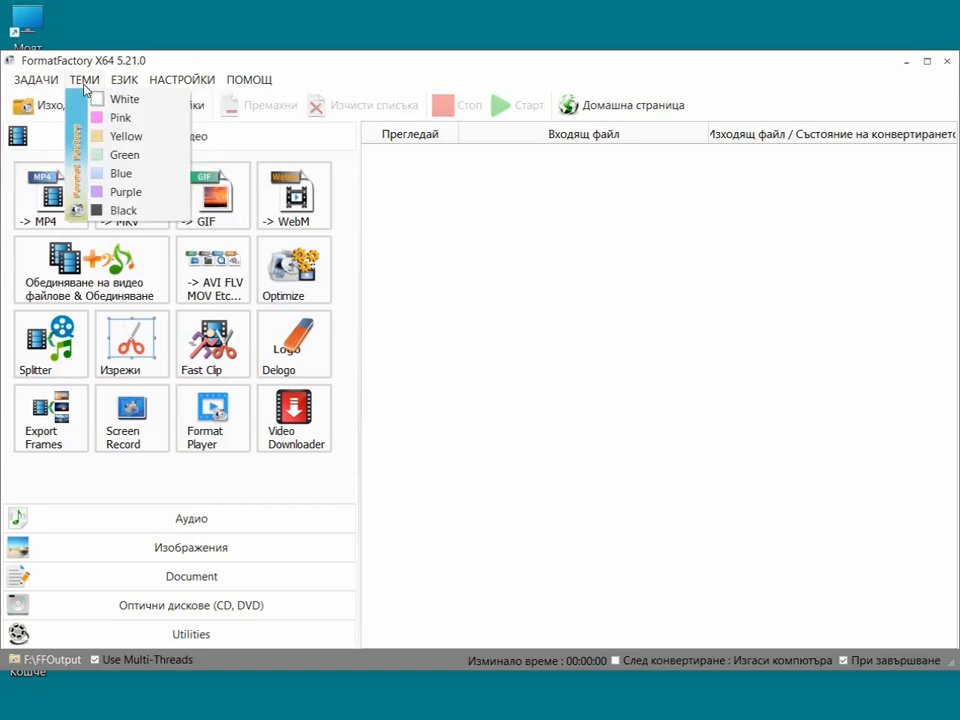
pyautogui.moveTo(124, 88)
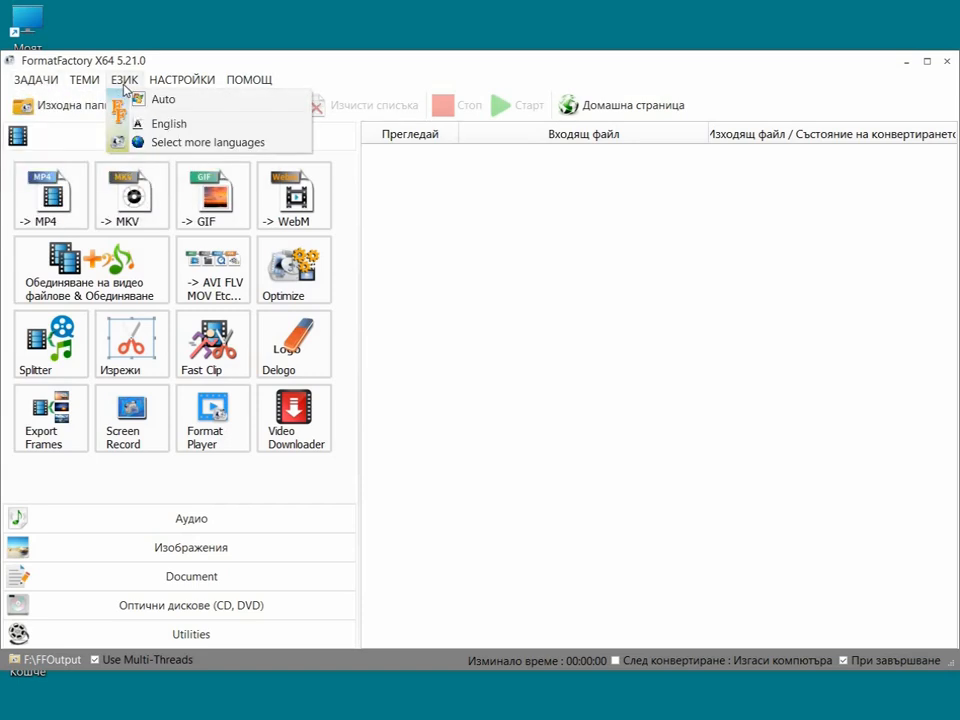
pyautogui.moveTo(157, 88)
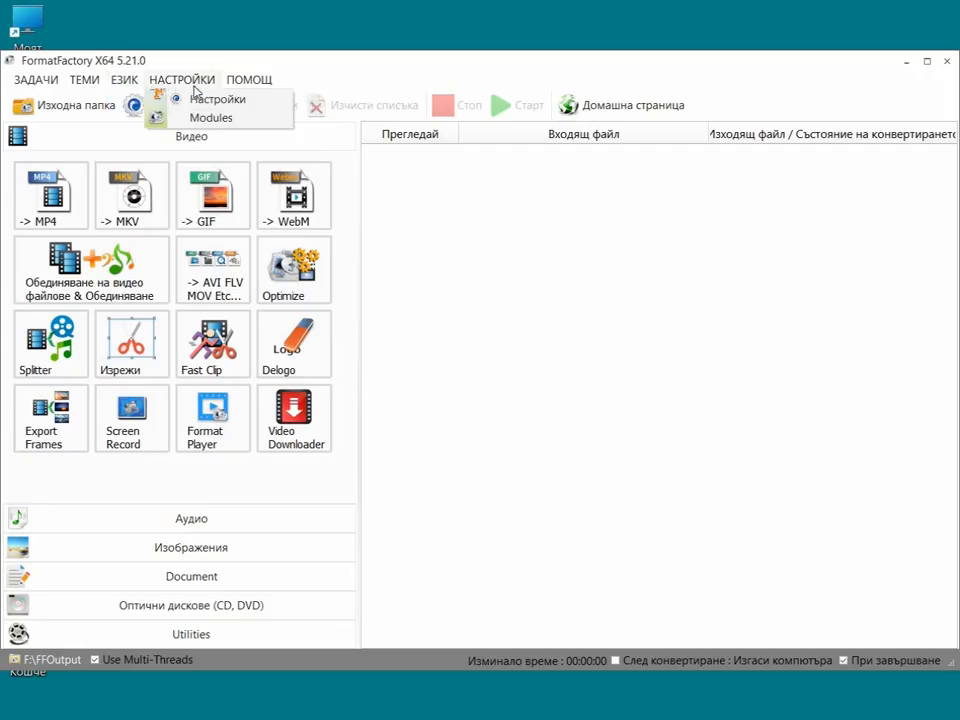
pyautogui.moveTo(245, 86)
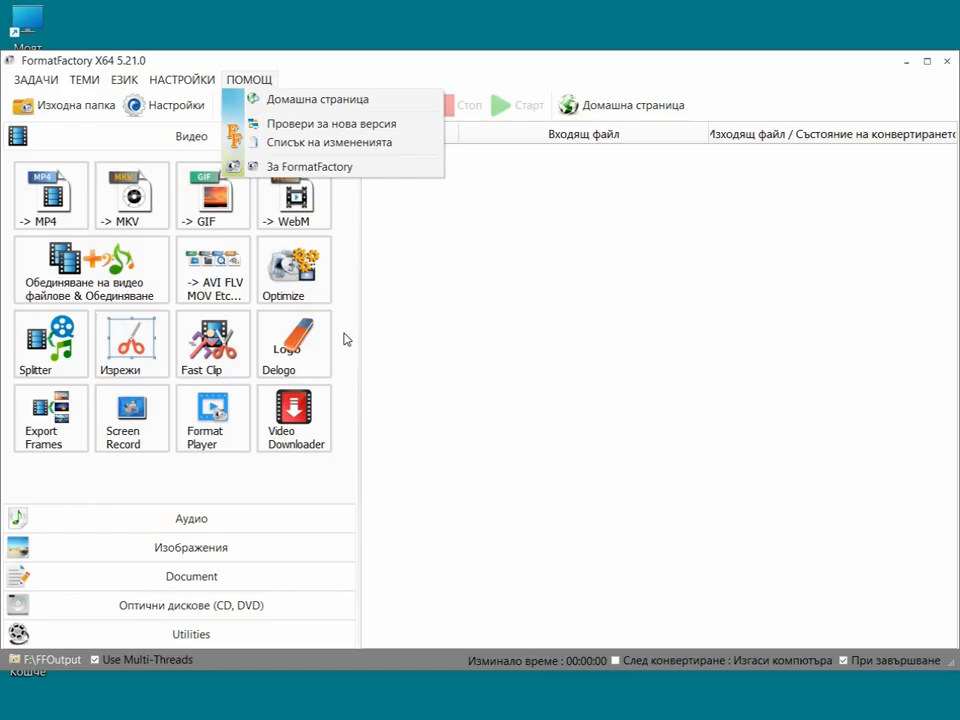
pyautogui.click(105, 484)
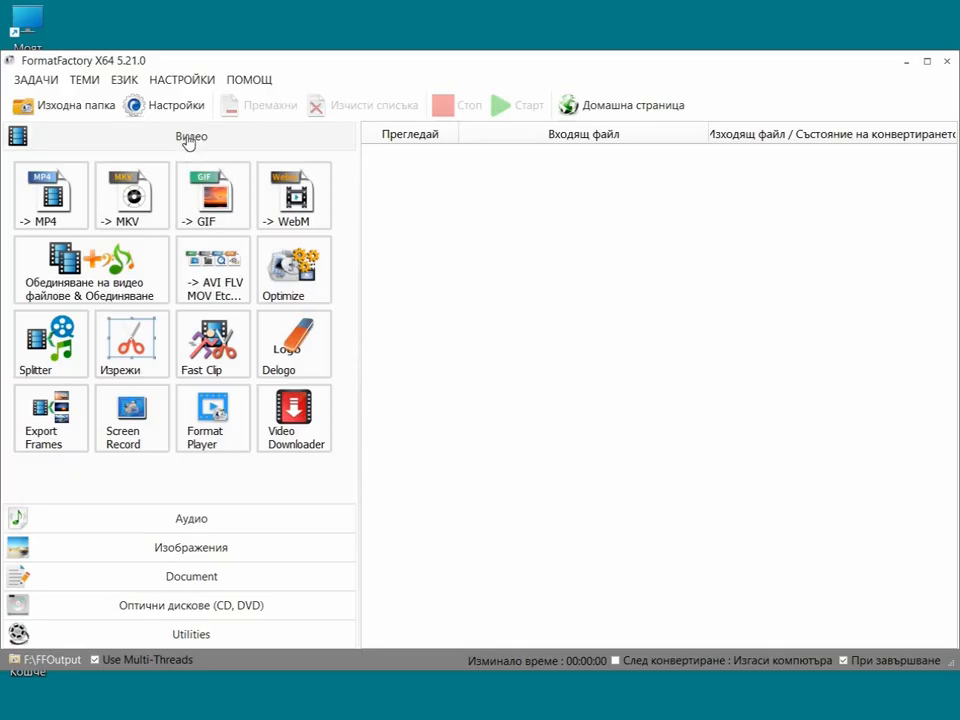
pyautogui.click(187, 521)
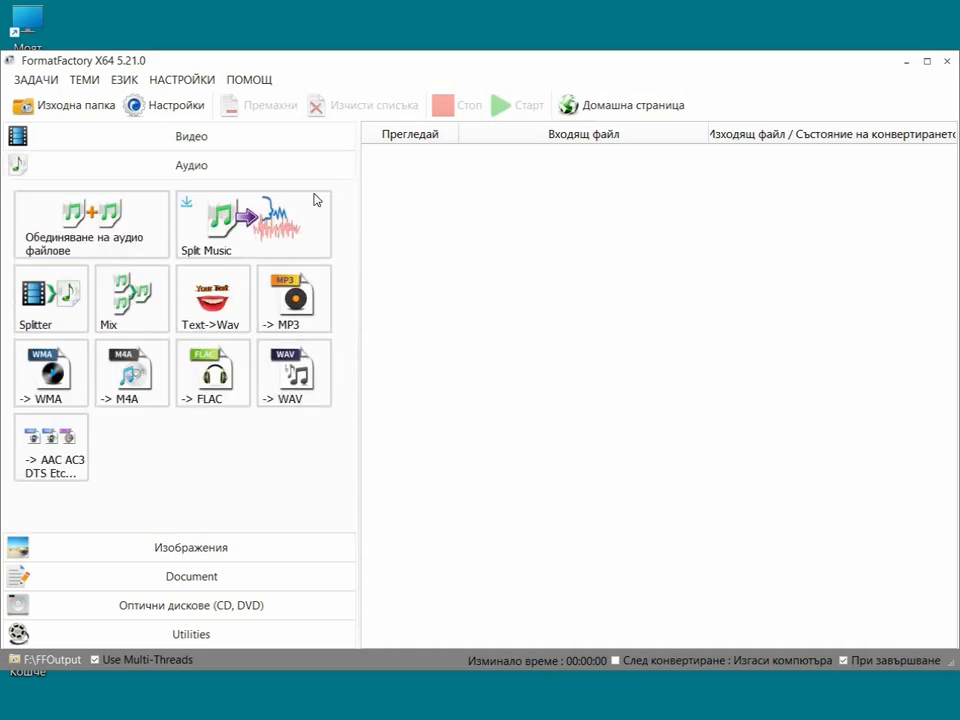
# Examine the image, document, optical disc and utility tools, ending on the video tools
pyautogui.click(194, 555)
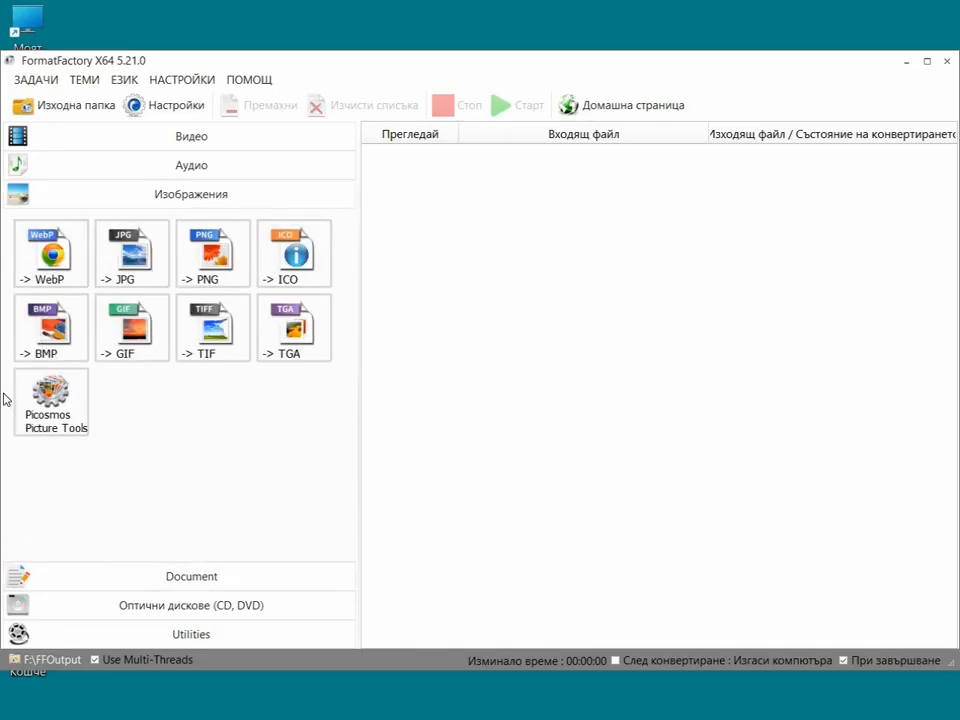
pyautogui.click(190, 576)
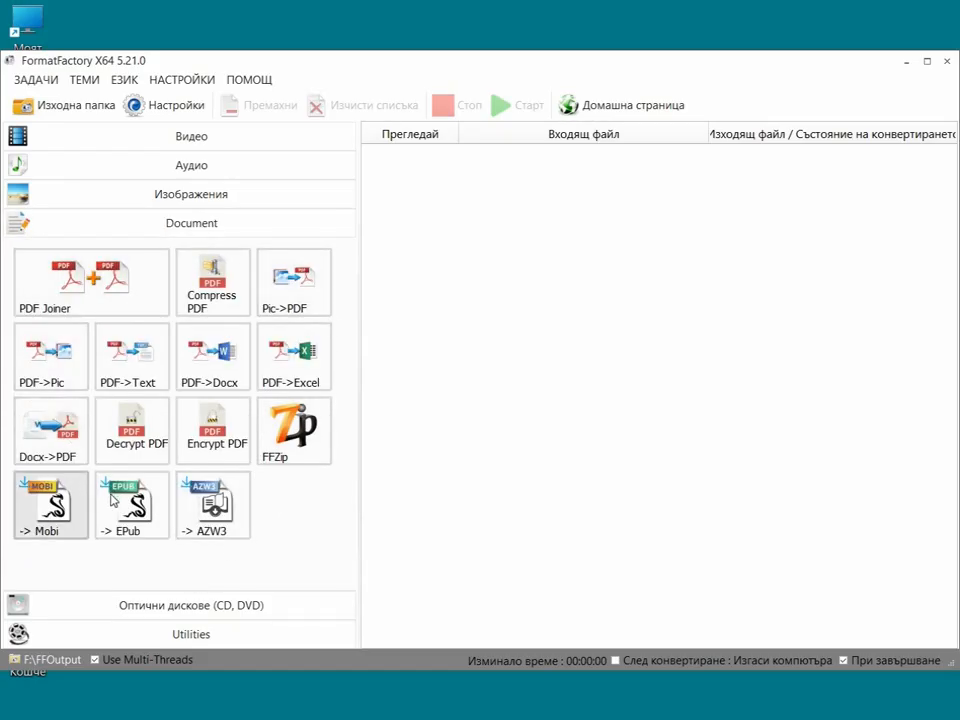
pyautogui.click(180, 606)
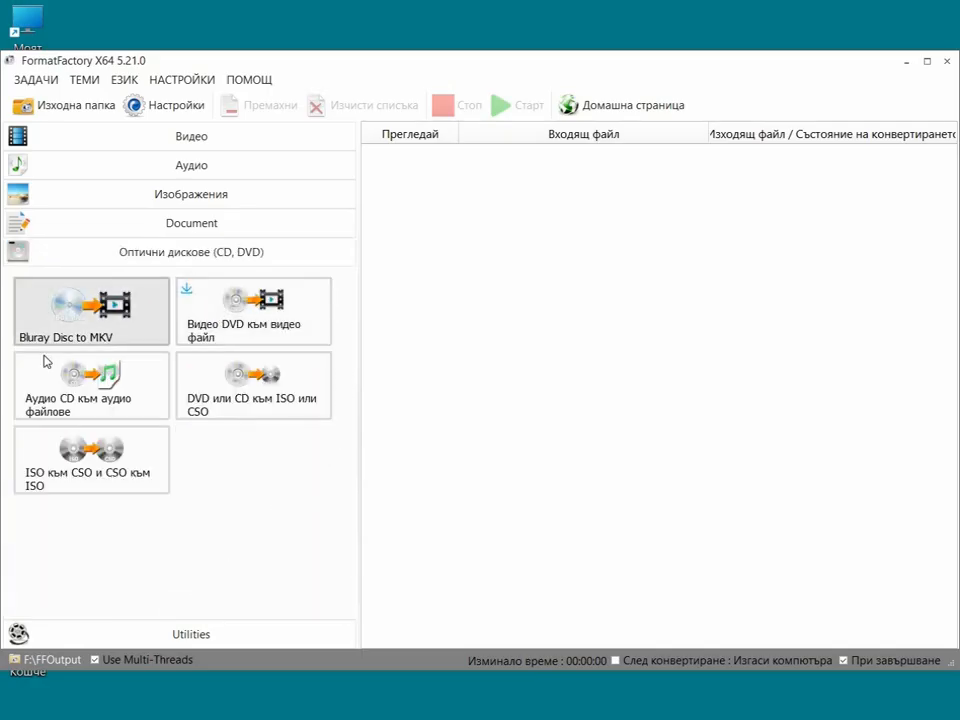
pyautogui.click(182, 635)
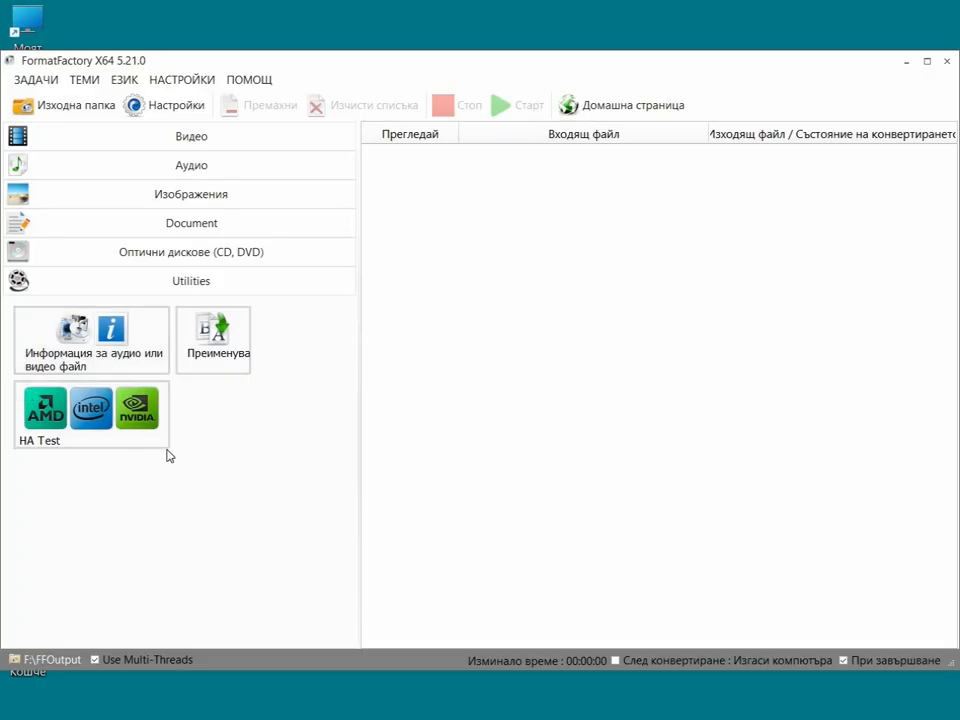
pyautogui.click(210, 140)
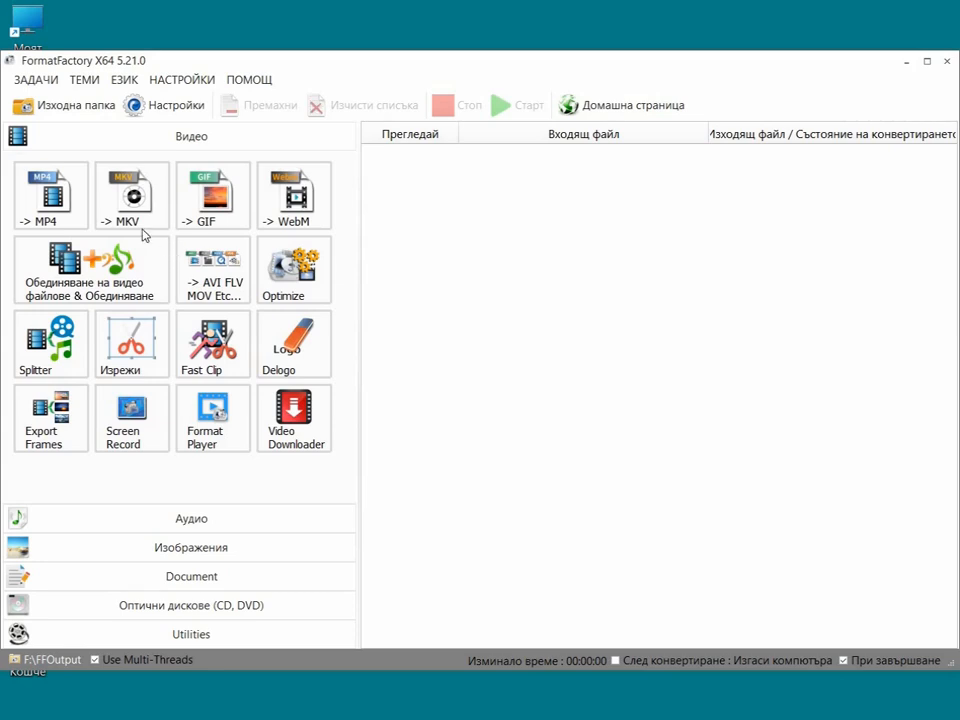
# Add the desktop MP4 video "Катавасии Рождество Христово" to the tool that joins video files and audio
pyautogui.click(126, 287)
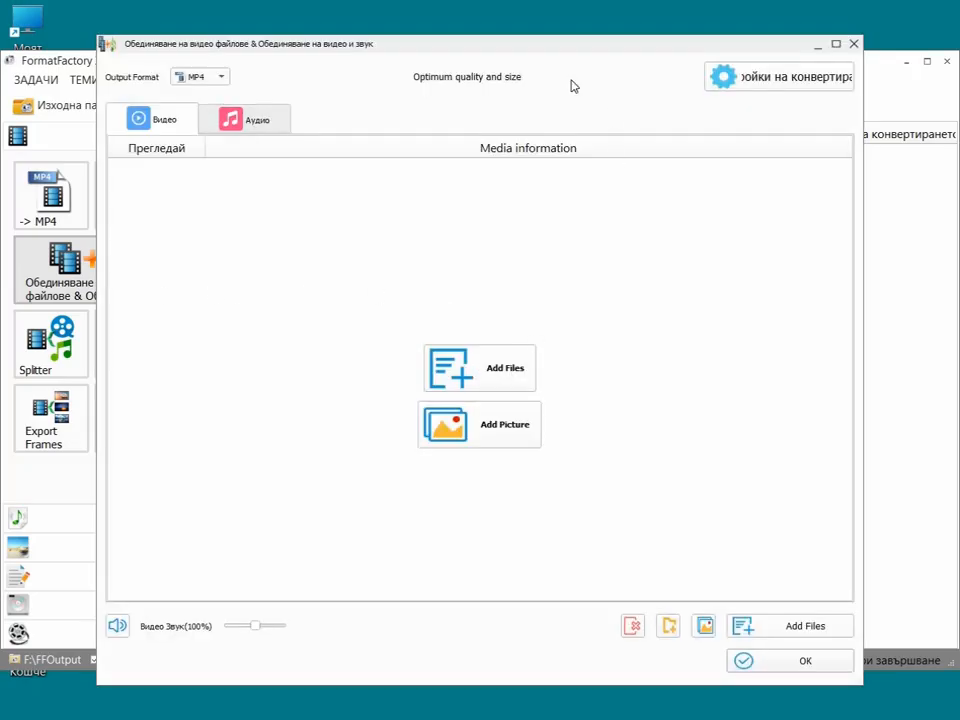
pyautogui.click(497, 374)
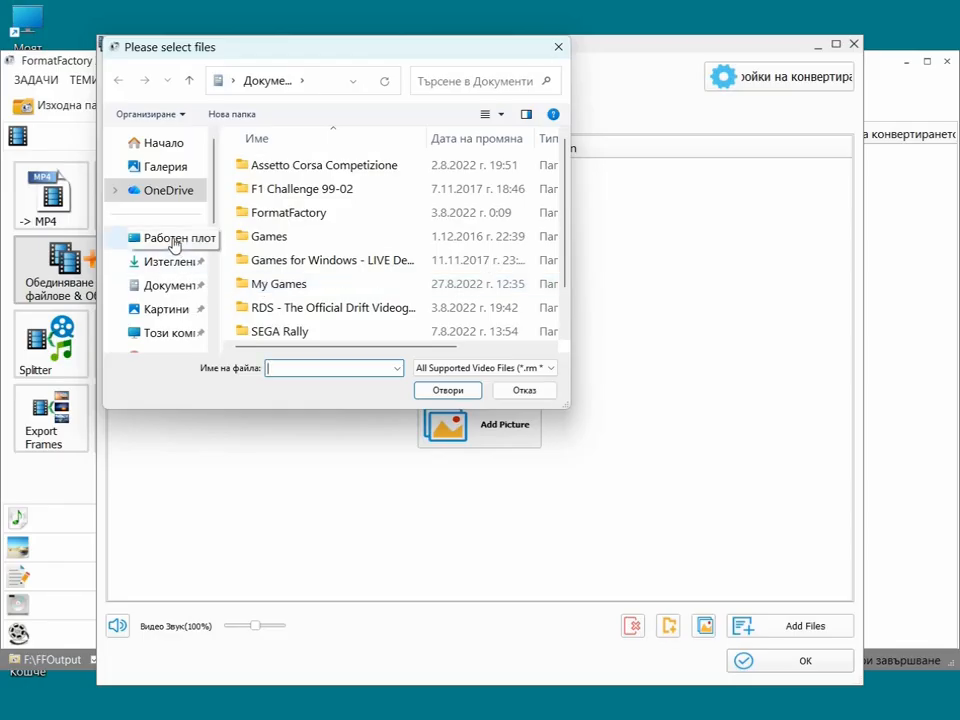
pyautogui.click(172, 240)
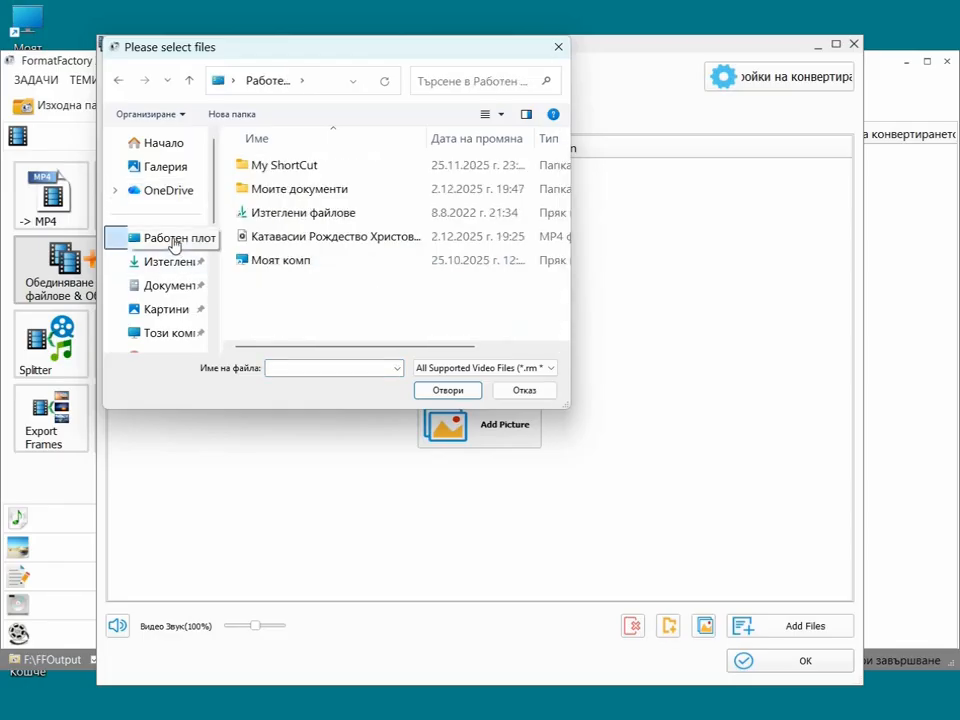
pyautogui.click(321, 240)
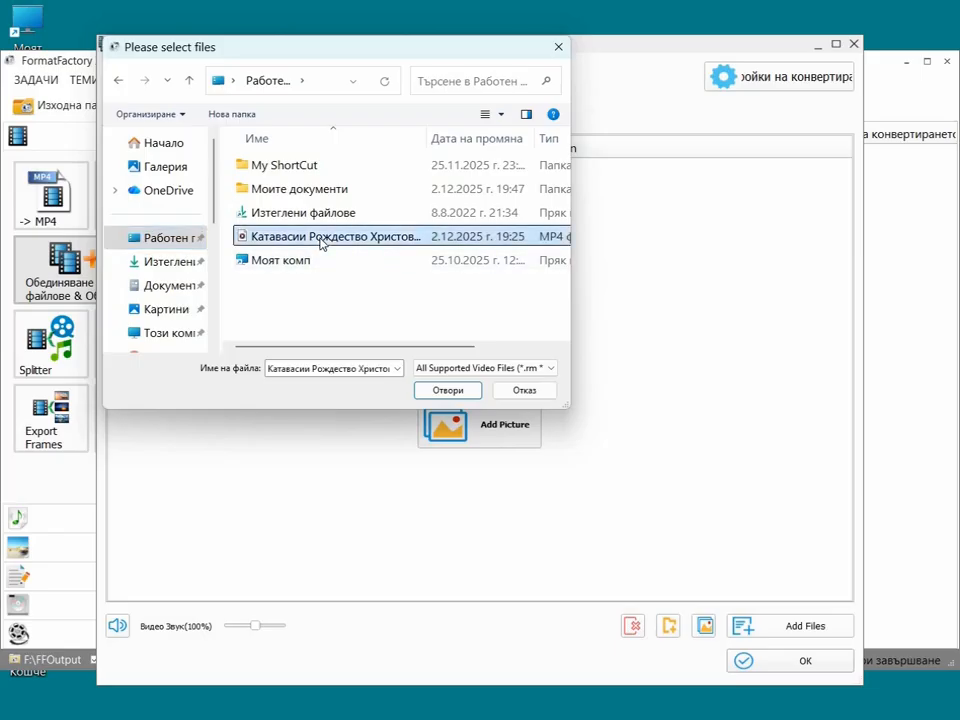
pyautogui.click(437, 390)
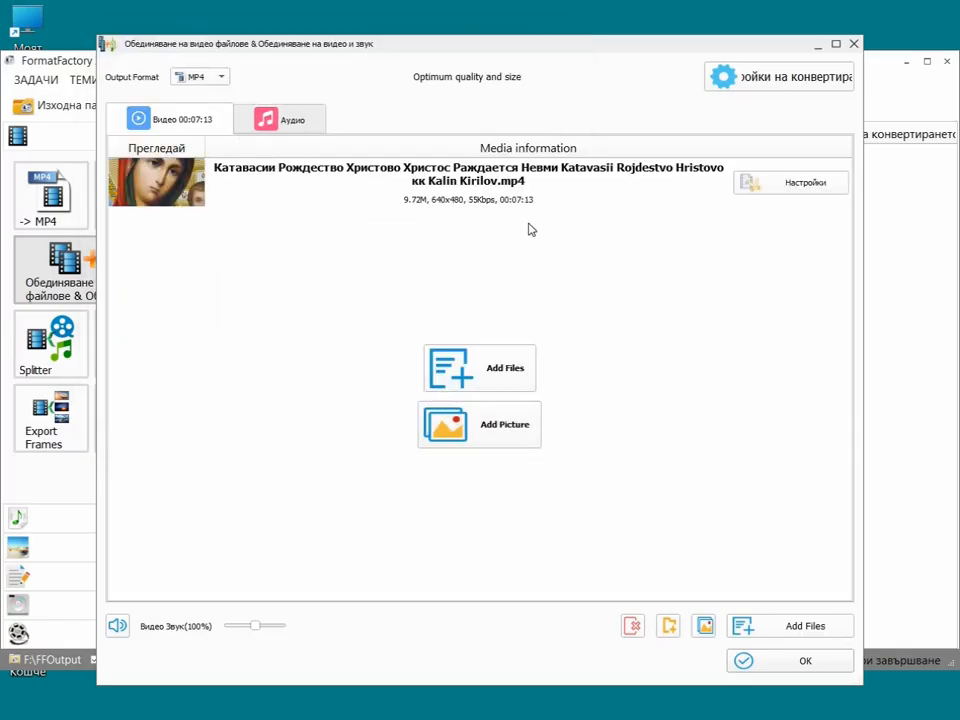
# Dismiss the selection of a second file, queue the join task with MP4 output, and clear the task list
pyautogui.click(497, 376)
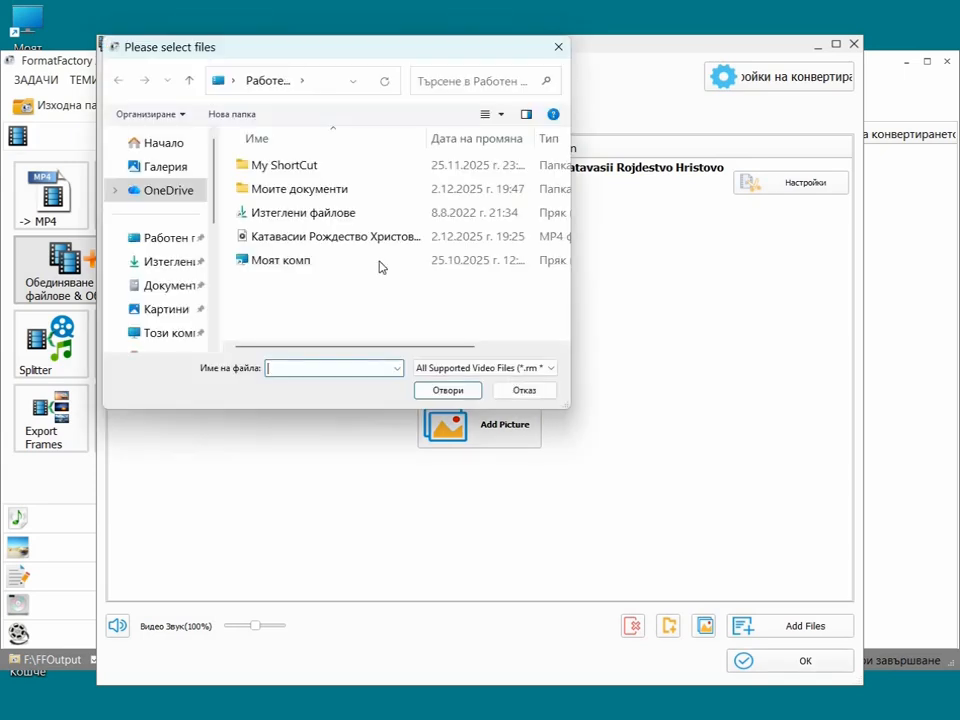
pyautogui.click(522, 390)
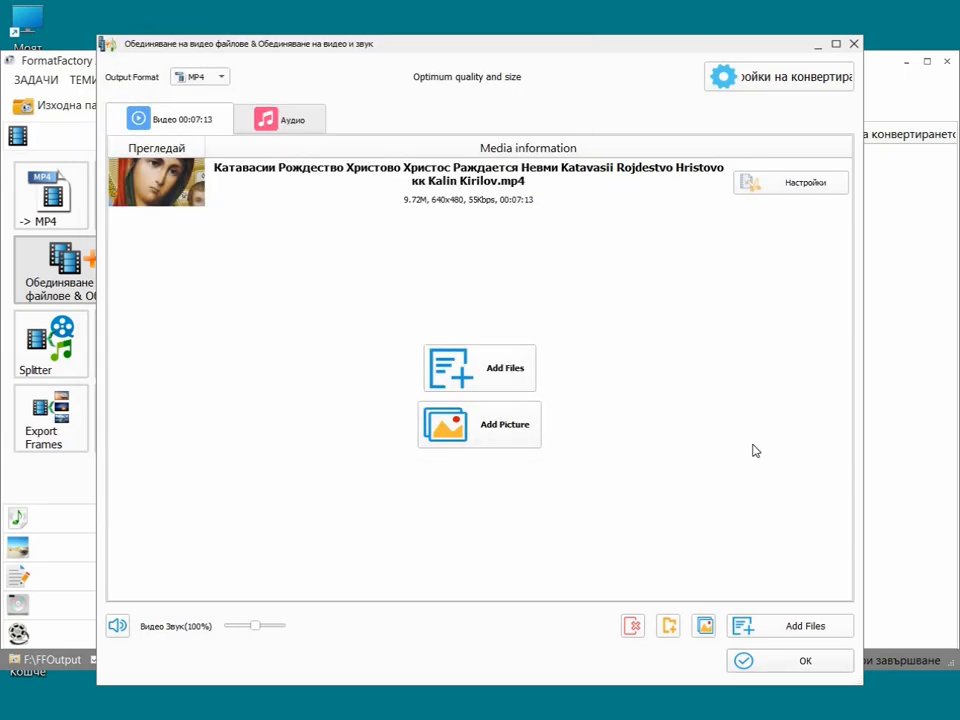
pyautogui.click(810, 661)
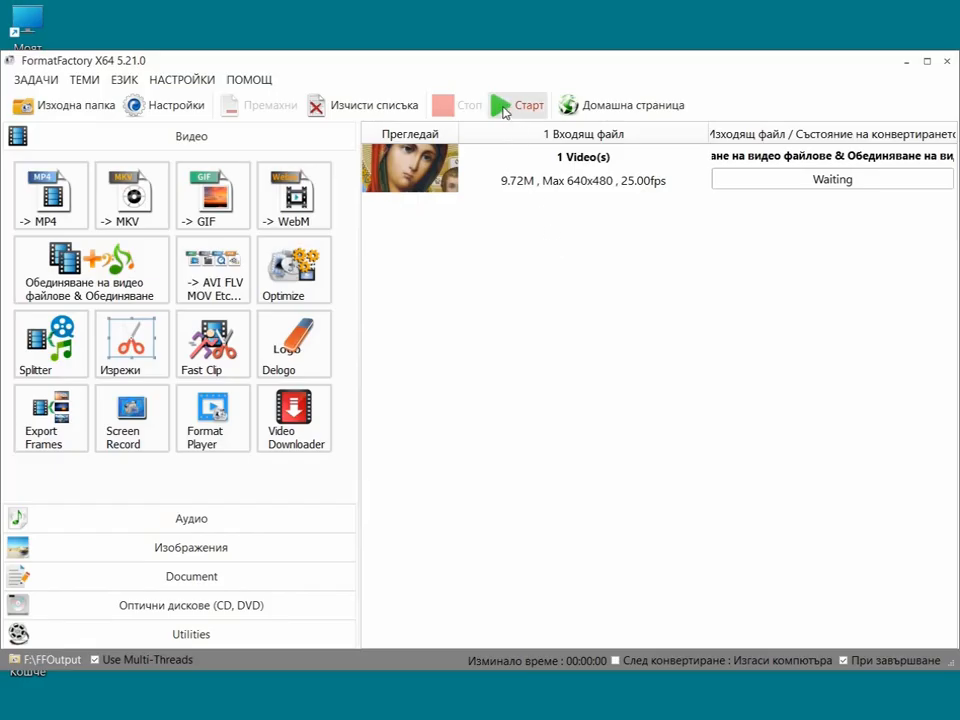
pyautogui.click(359, 112)
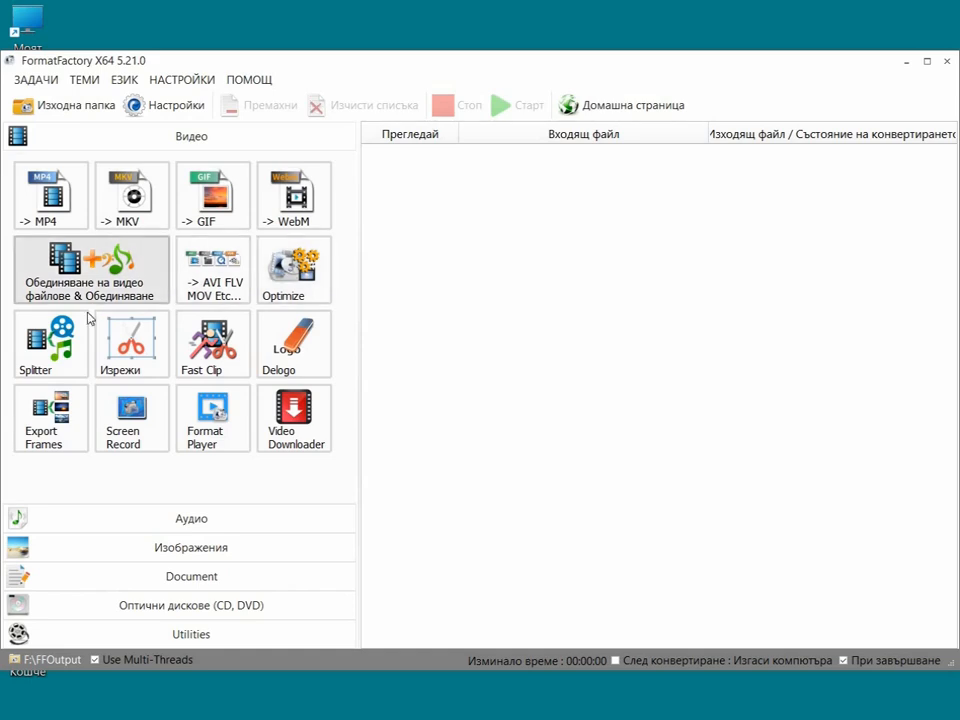
# Load the desktop video "Катавасии Рождество Христово" into the video crop tool (Изрежи)
pyautogui.click(148, 351)
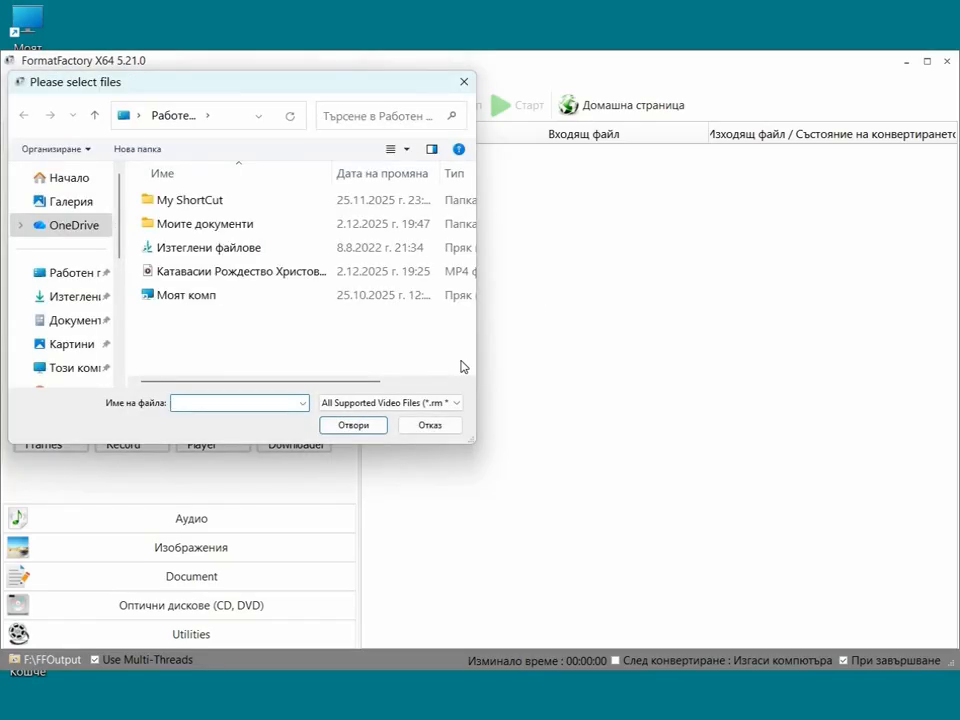
pyautogui.click(238, 273)
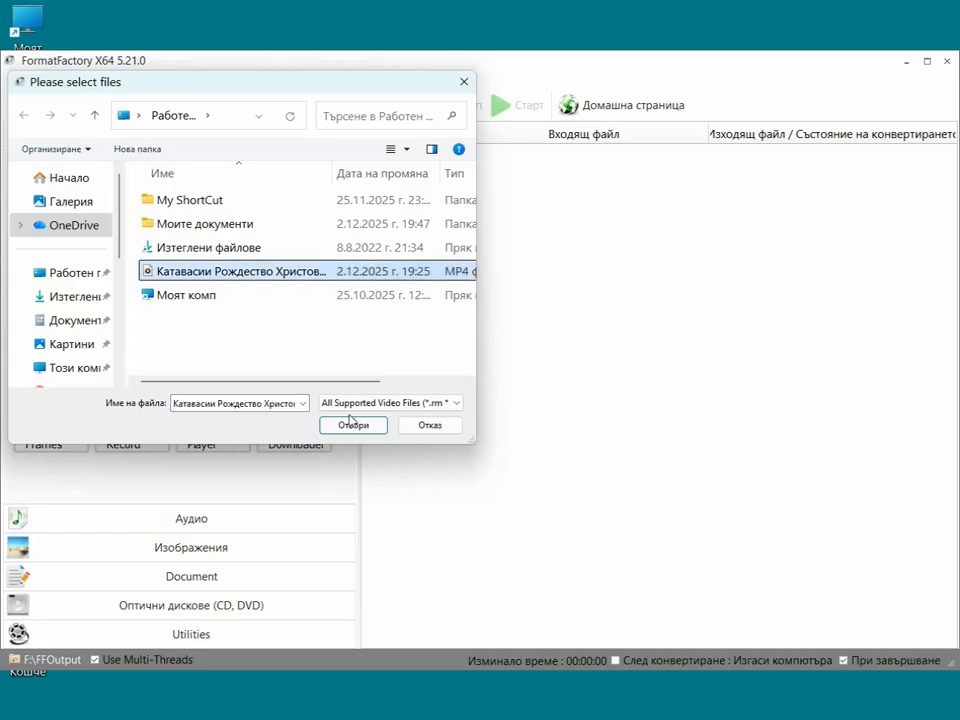
pyautogui.click(353, 425)
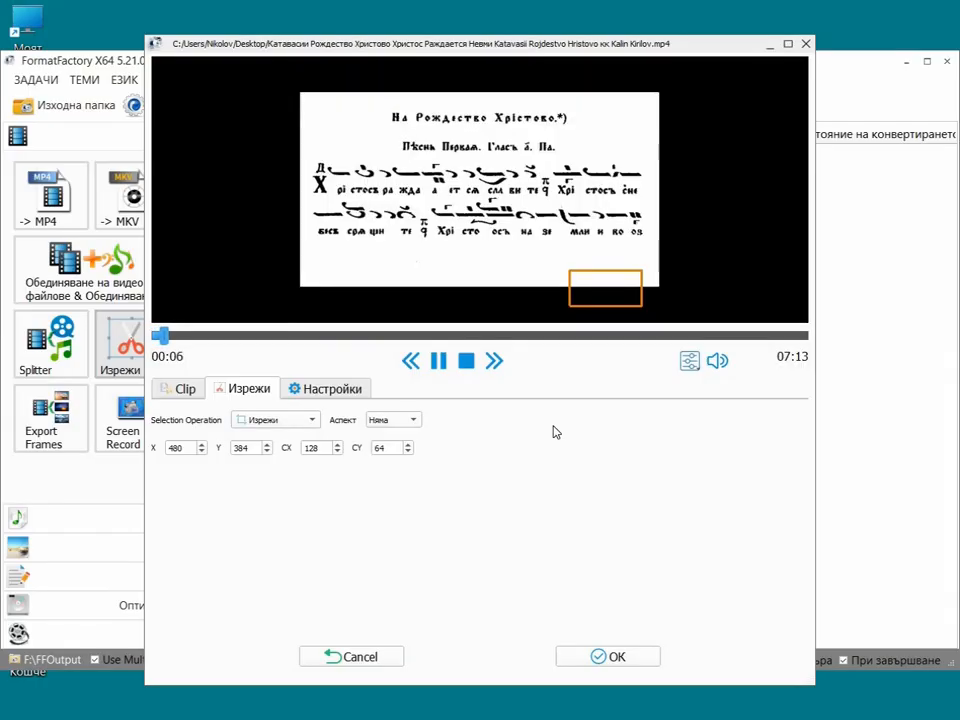
# Pause the preview and enlarge the crop frame to about X 0, Y 6, CX 640, CY 442
pyautogui.click(441, 362)
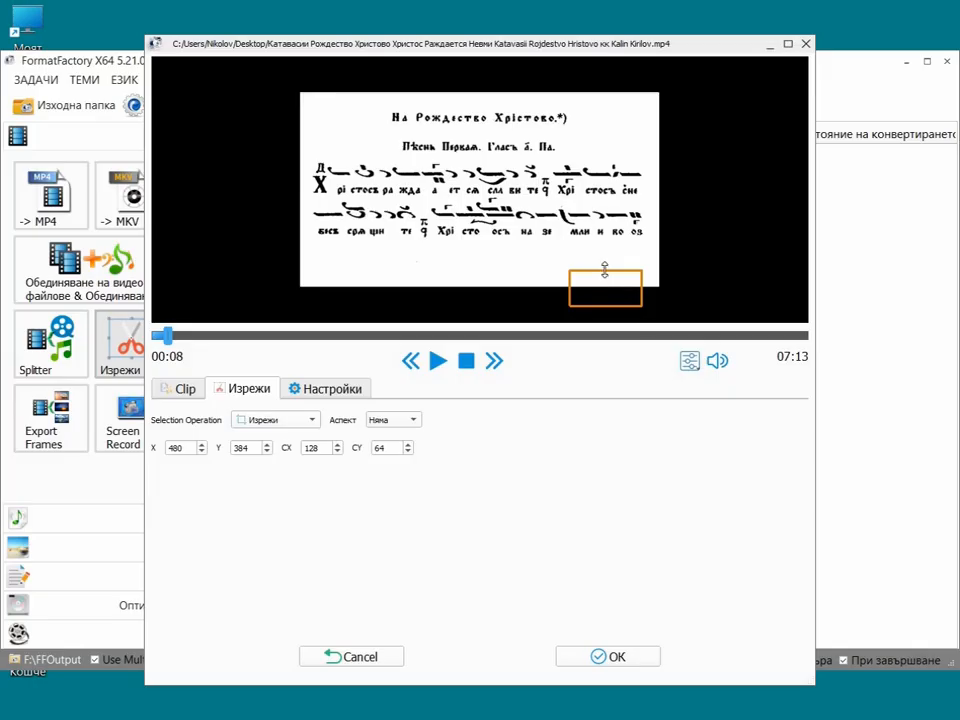
pyautogui.moveTo(604, 270); pyautogui.dragTo(634, 60)
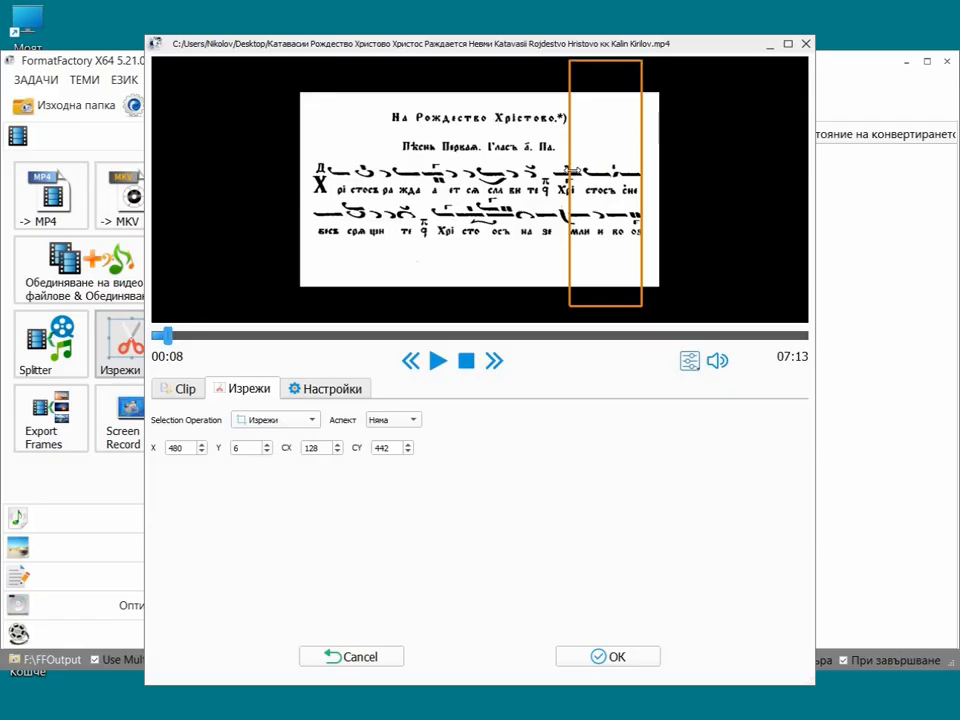
pyautogui.moveTo(571, 170); pyautogui.dragTo(208, 167)
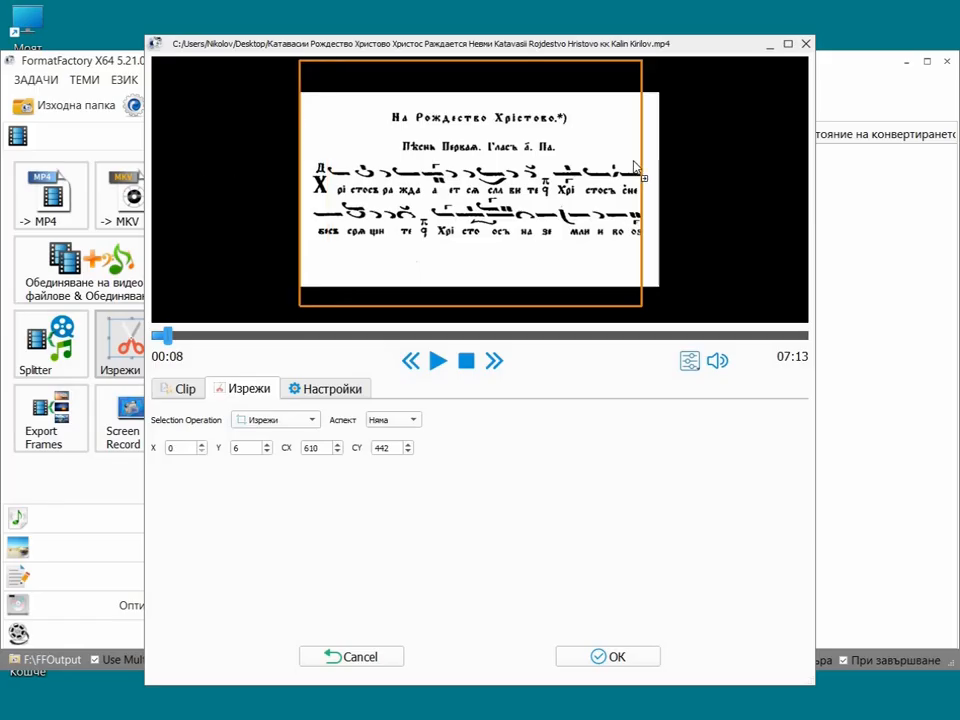
pyautogui.moveTo(637, 170); pyautogui.dragTo(746, 190)
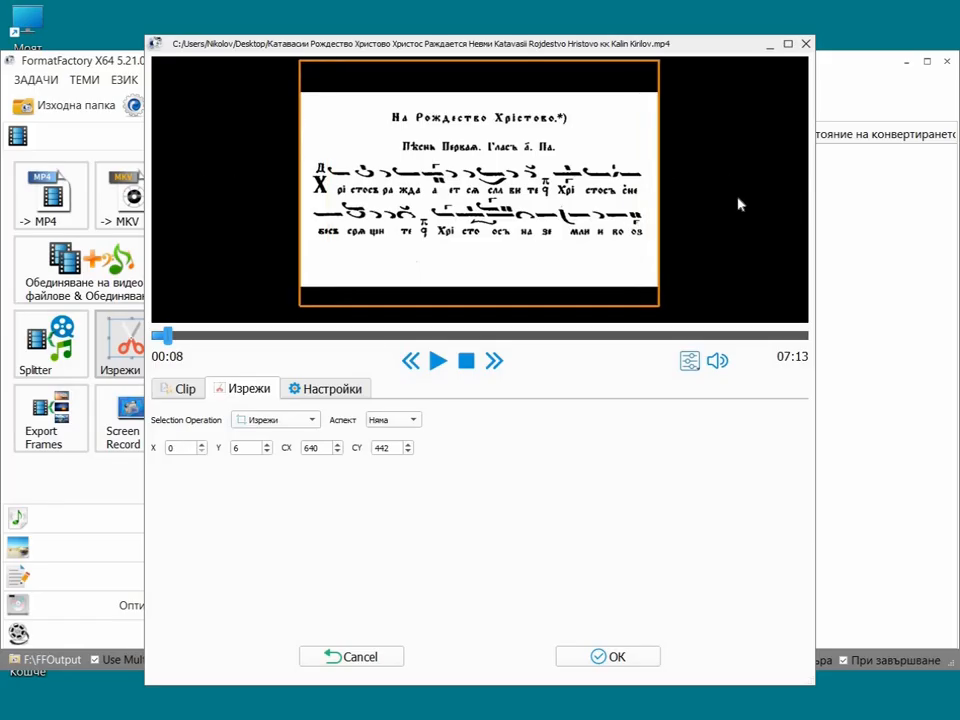
# Play the video in the clip settings, pause it at 00:52, and set the clip's end to 00:00:52.200
pyautogui.click(184, 389)
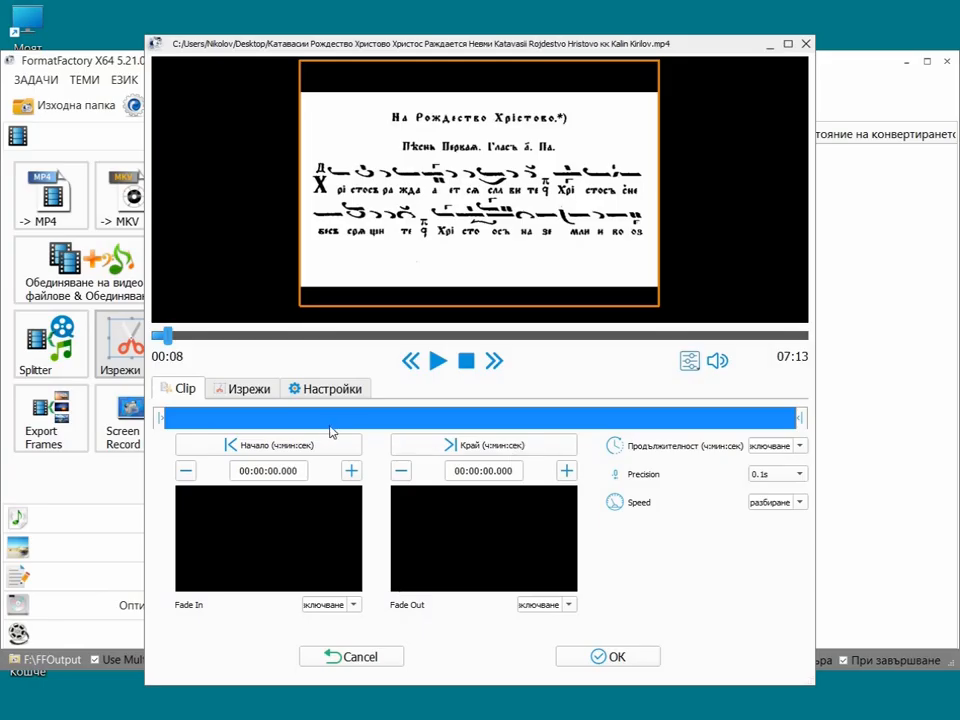
pyautogui.click(436, 364)
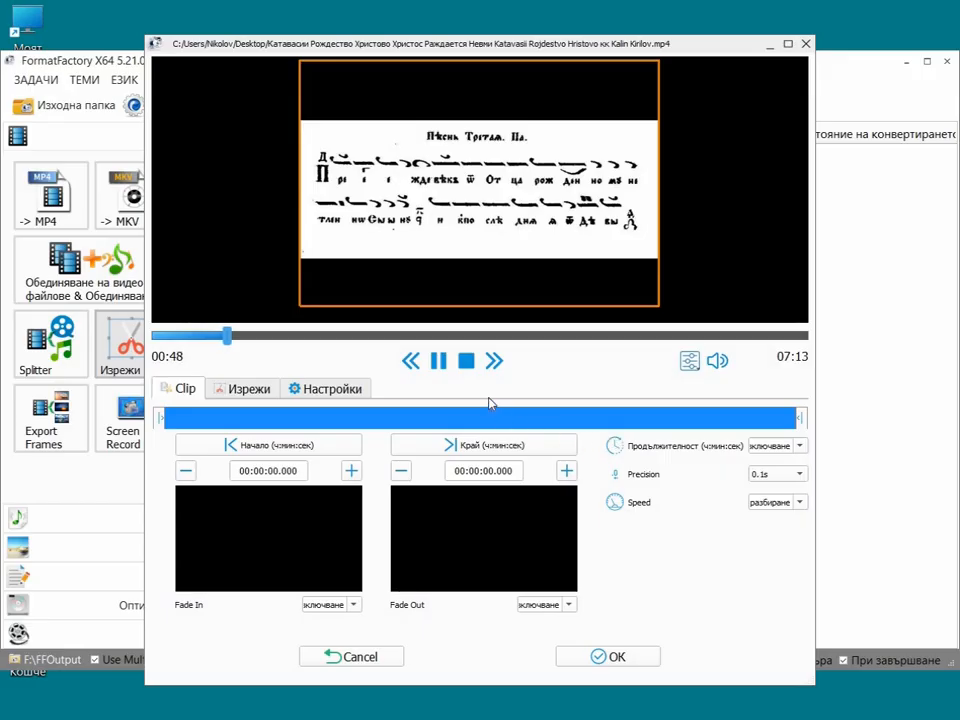
pyautogui.click(441, 364)
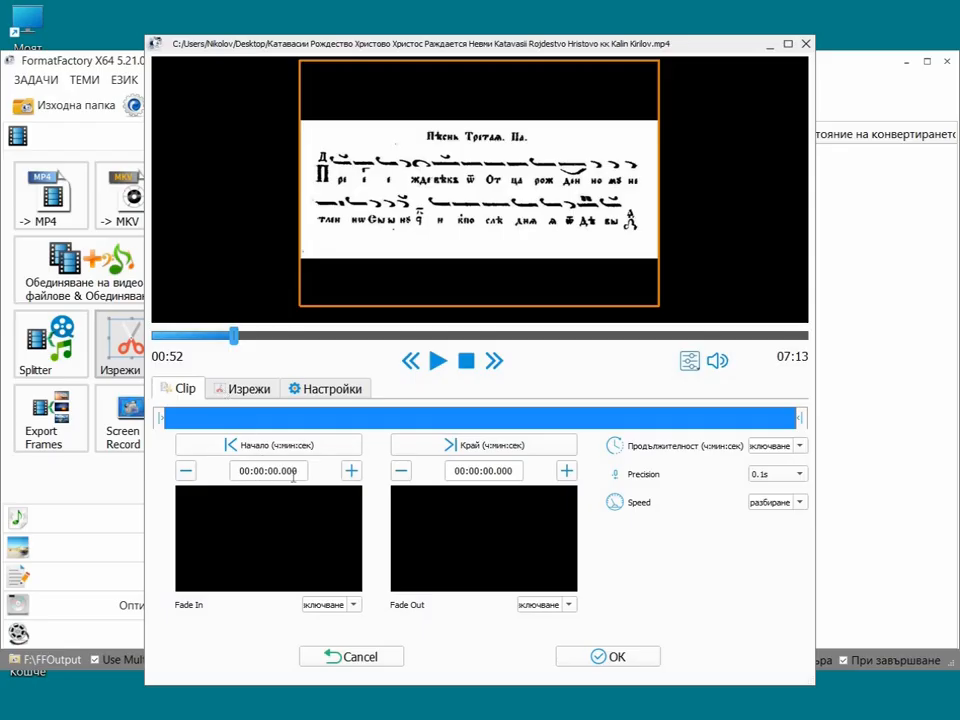
pyautogui.click(499, 446)
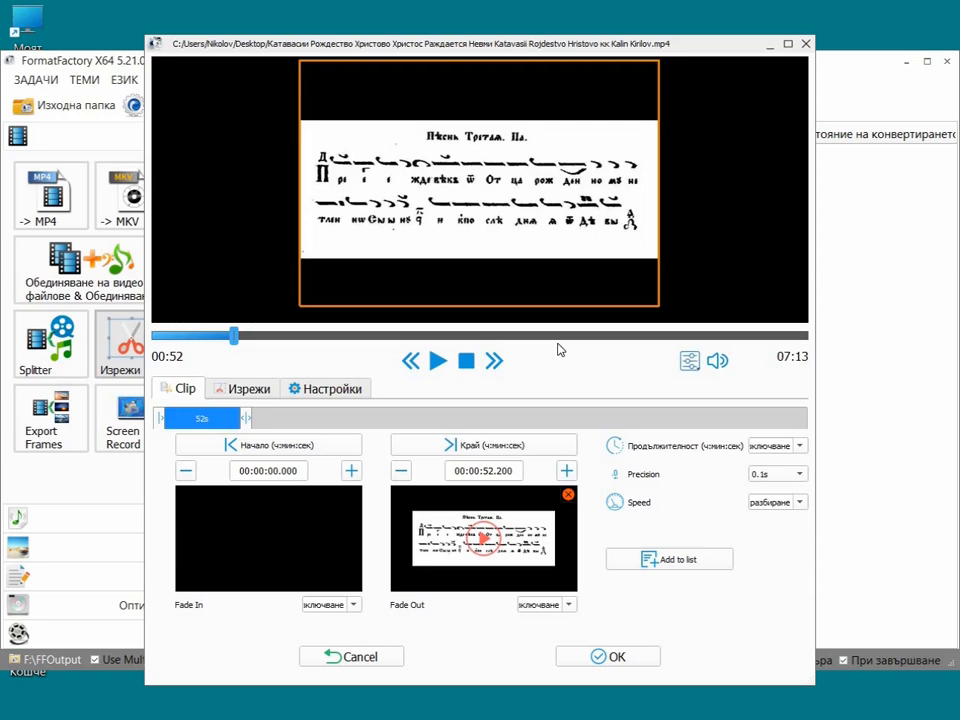
# Confirm the crop and clip settings, queue the task with MP4 output to F:\FFOutput, and run the conversion
pyautogui.click(614, 658)
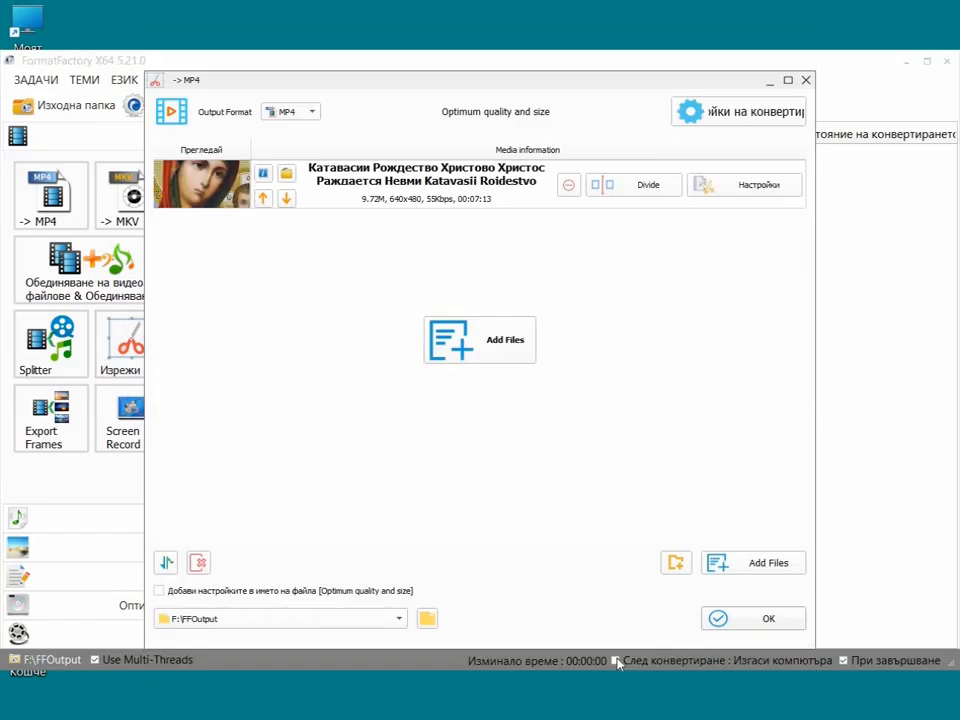
pyautogui.click(765, 620)
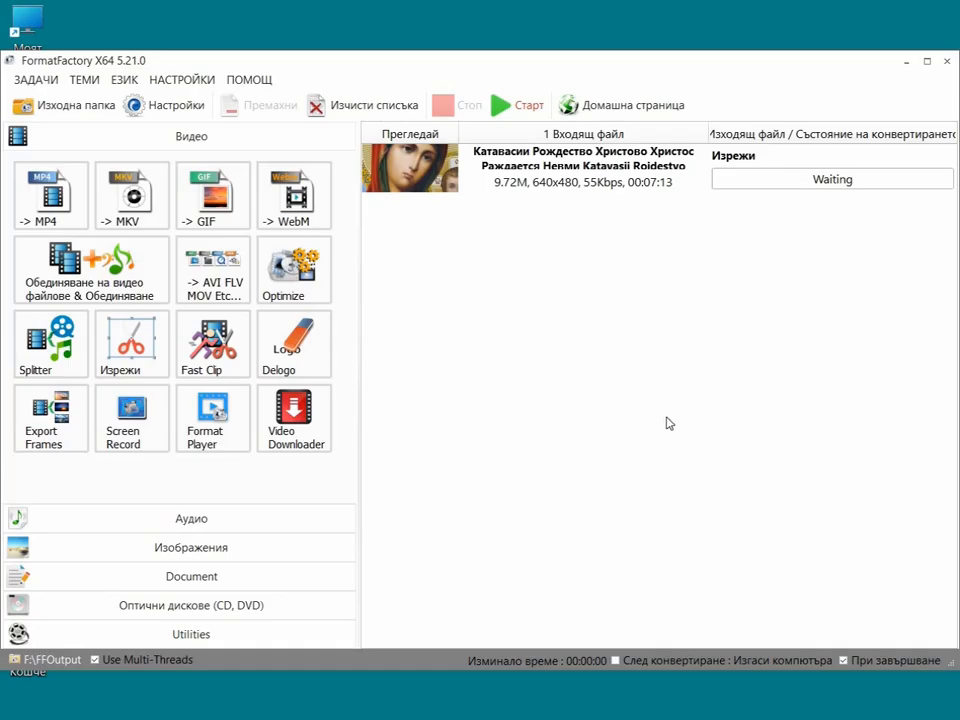
pyautogui.click(505, 110)
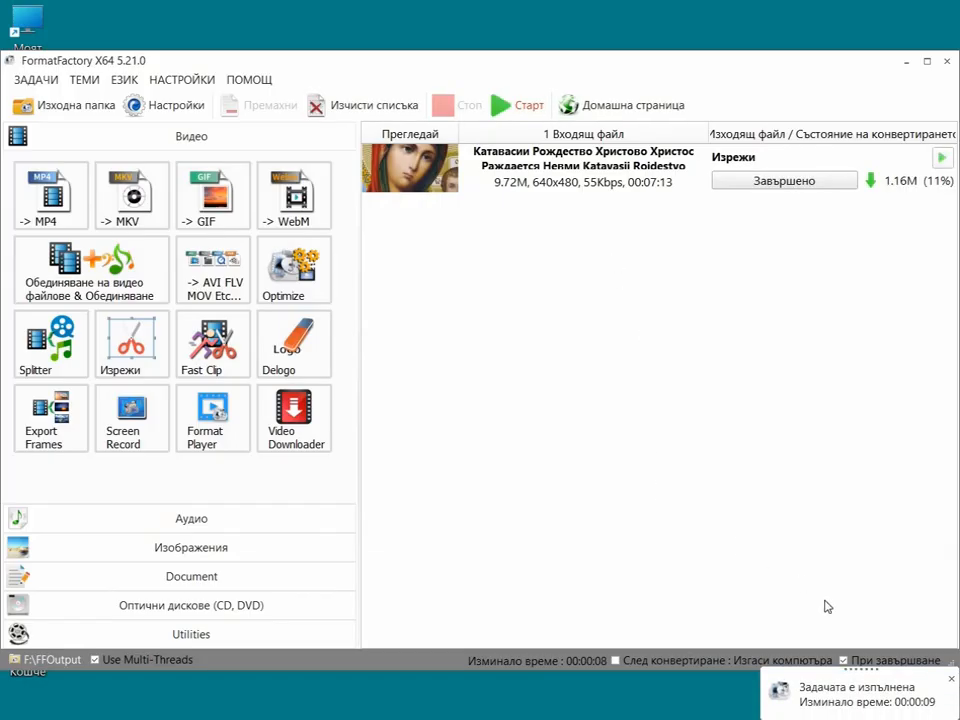
# Move the 52-second "Катавасии Рождество Христово" clip from the FFOutput folder to the desktop and close Format Factory
pyautogui.click(70, 110)
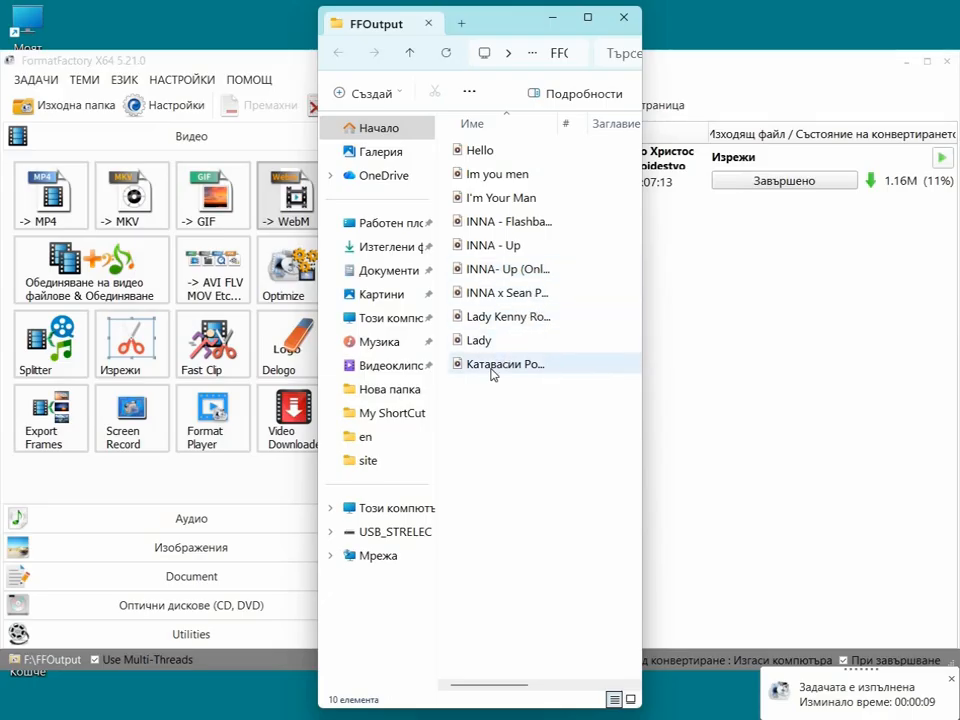
pyautogui.moveTo(493, 375)
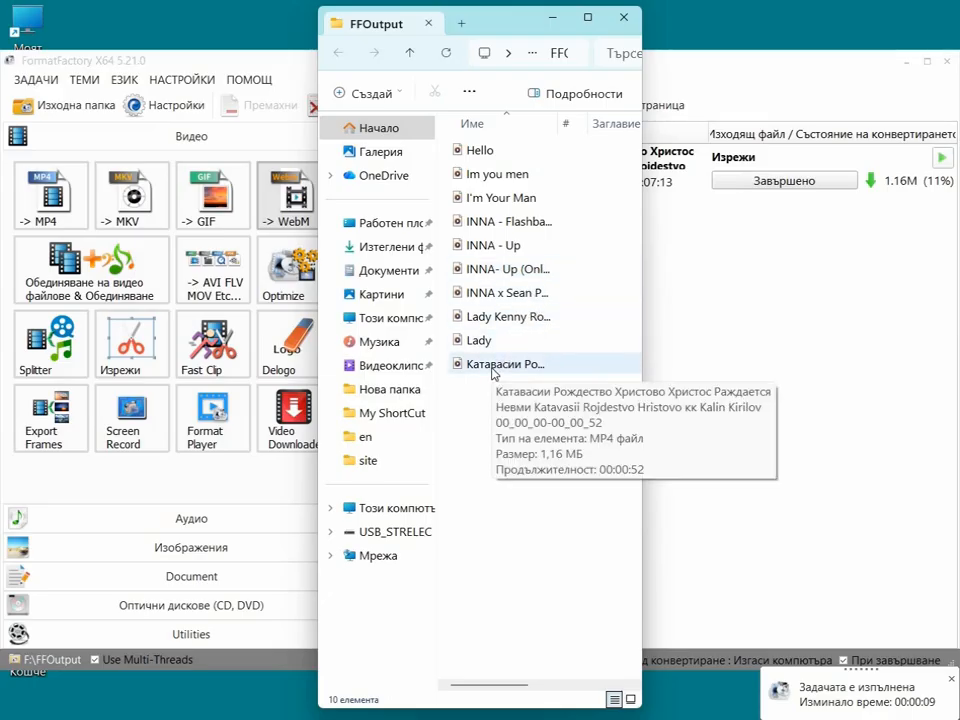
pyautogui.click(493, 365)
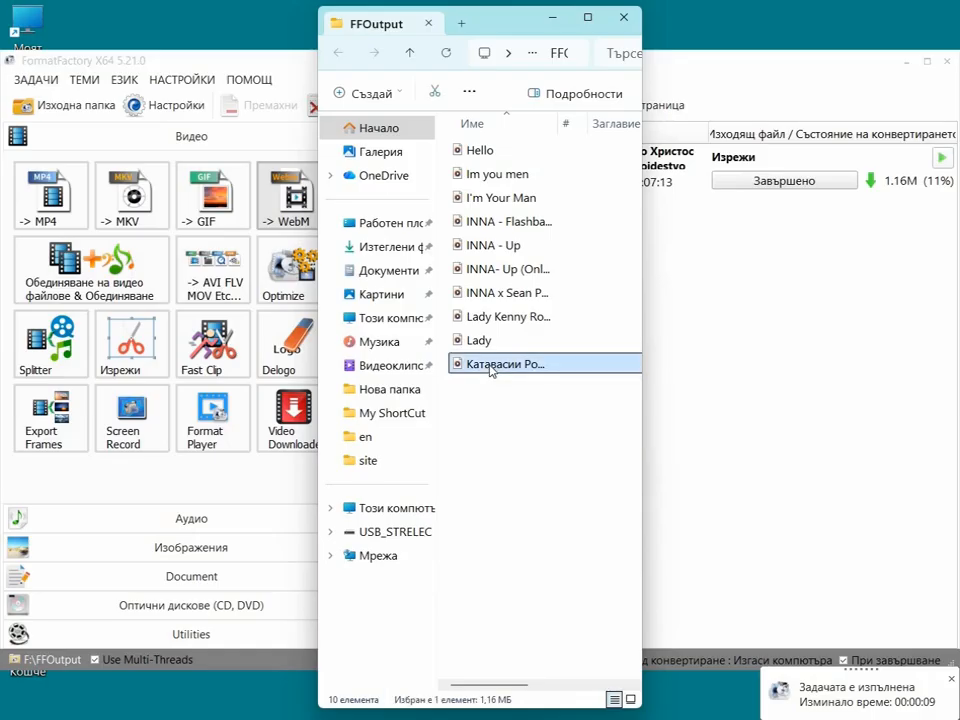
pyautogui.rightClick(491, 366)
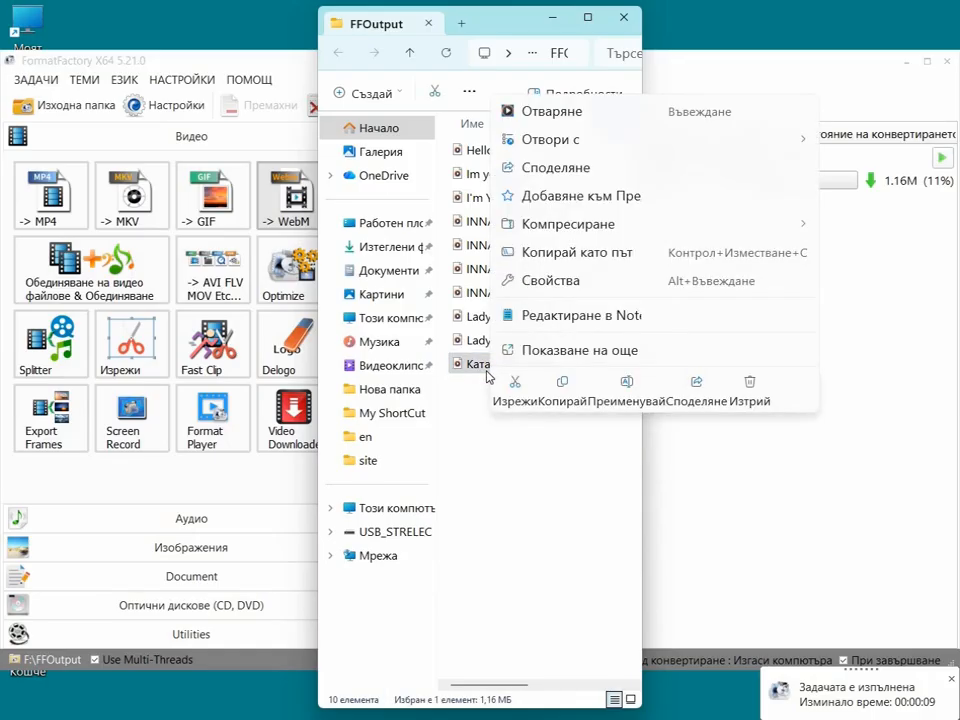
pyautogui.click(508, 380)
pyautogui.click(769, 30)
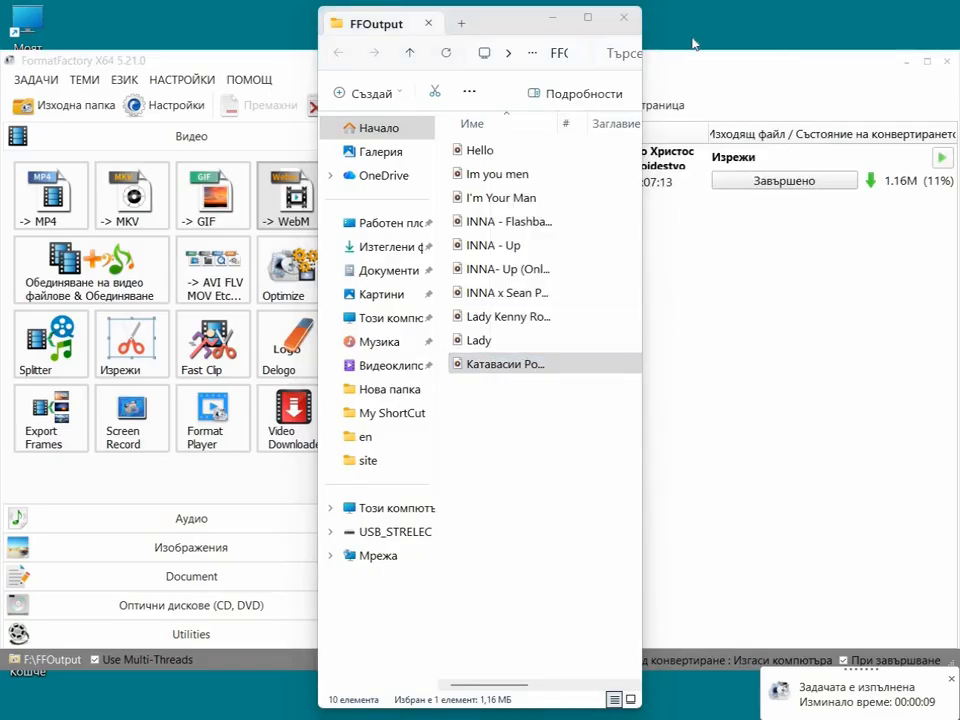
pyautogui.click(558, 19)
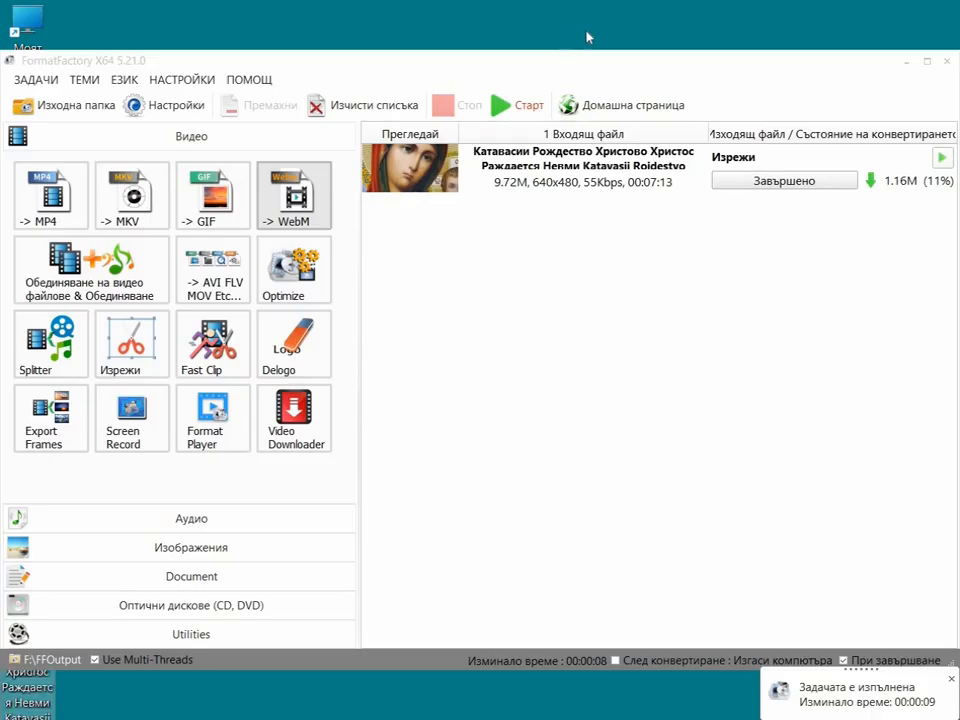
pyautogui.click(949, 65)
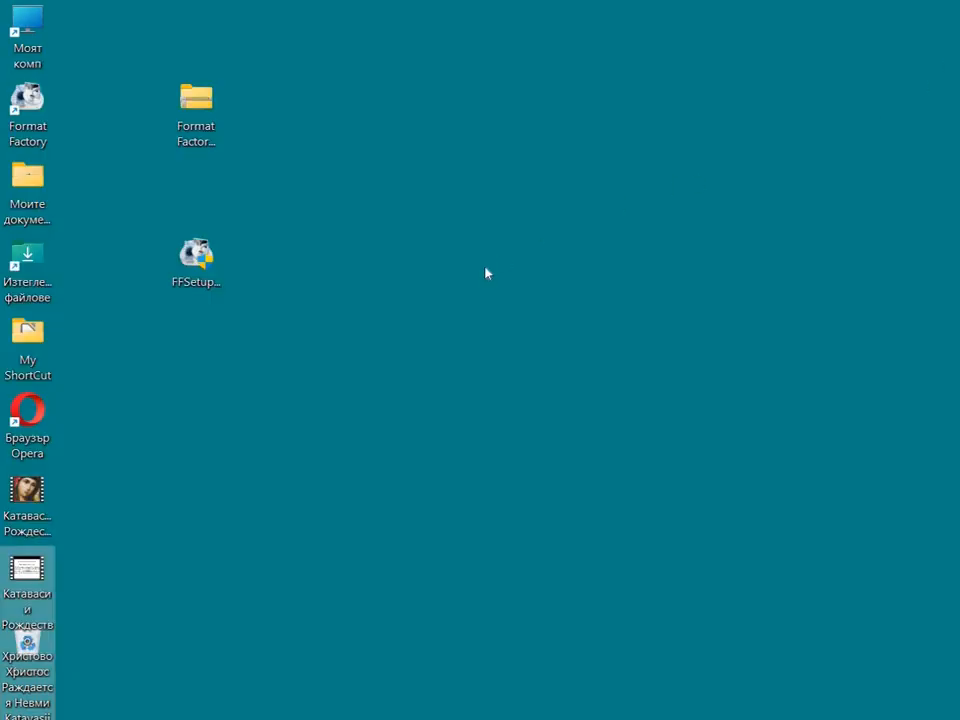
# Move the 52-second clip to the middle of the desktop, and preview it with Мултимедиен плейър set to always open .mp4 files
pyautogui.click(242, 517)
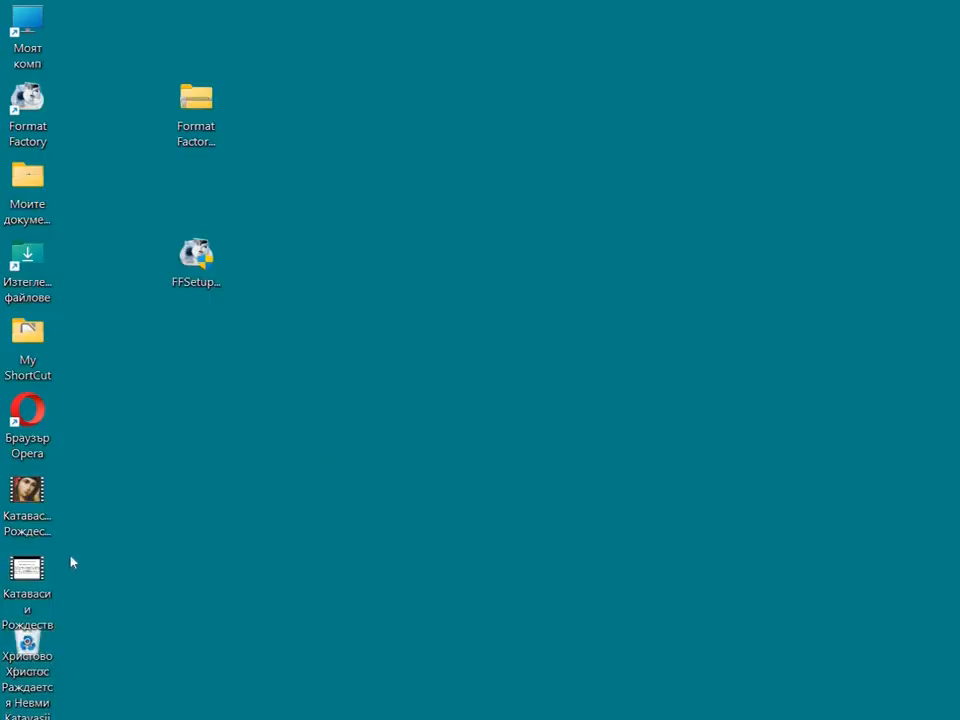
pyautogui.moveTo(50, 598); pyautogui.dragTo(503, 287)
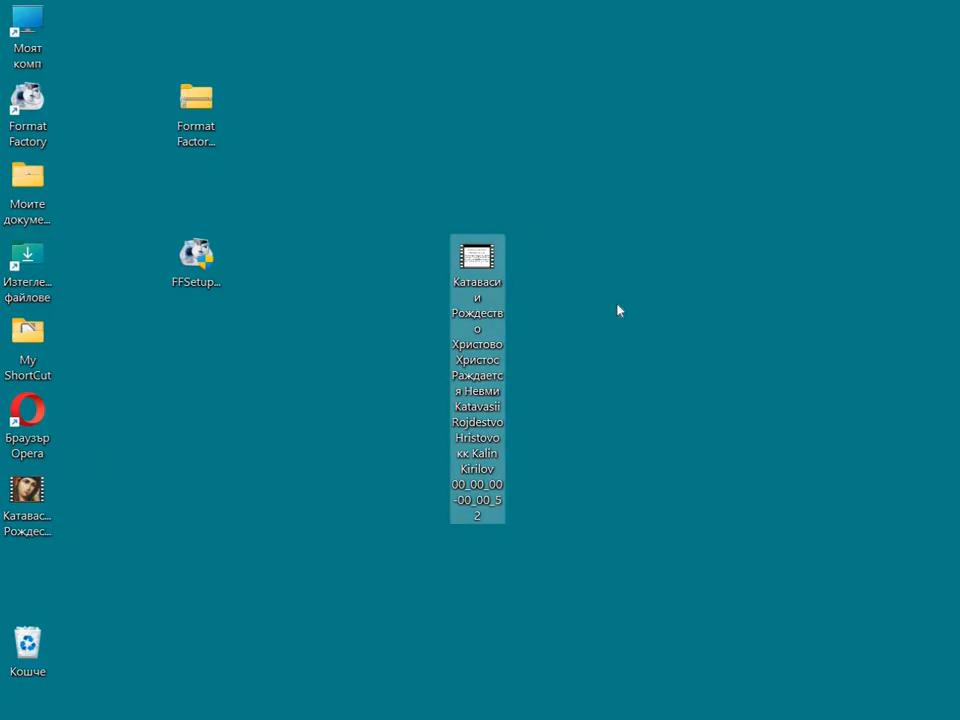
pyautogui.press('Return')
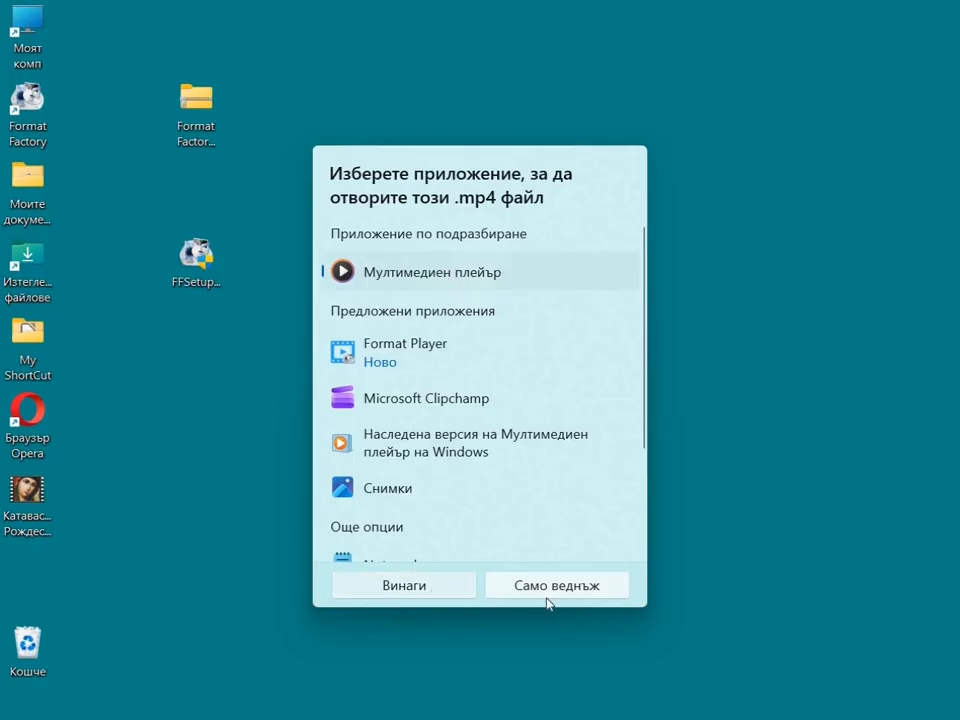
pyautogui.click(429, 594)
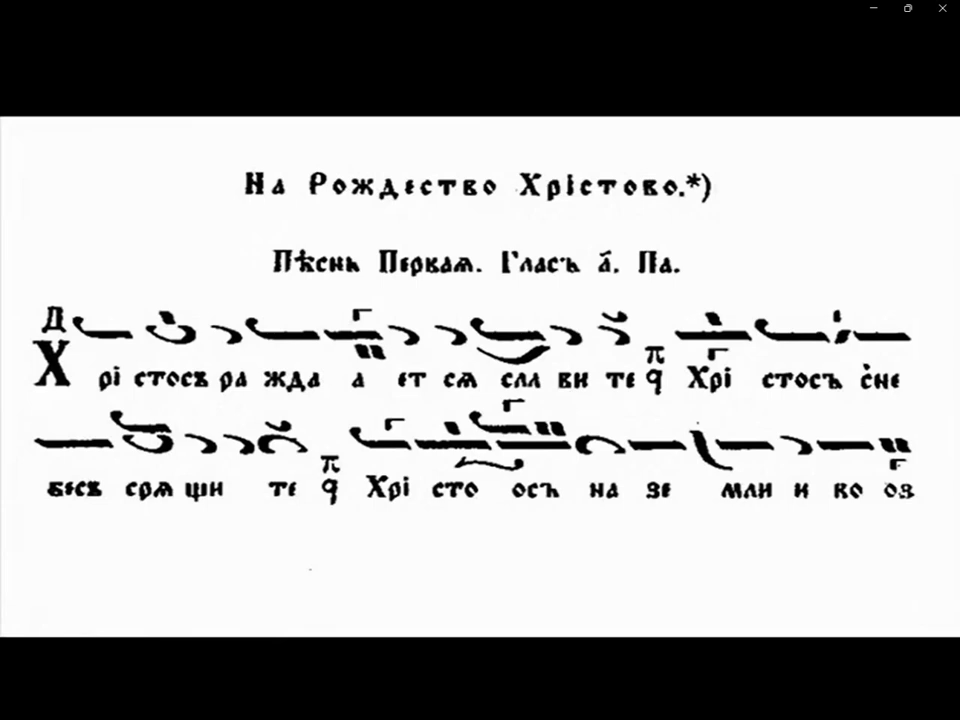
pyautogui.moveTo(583, 521)
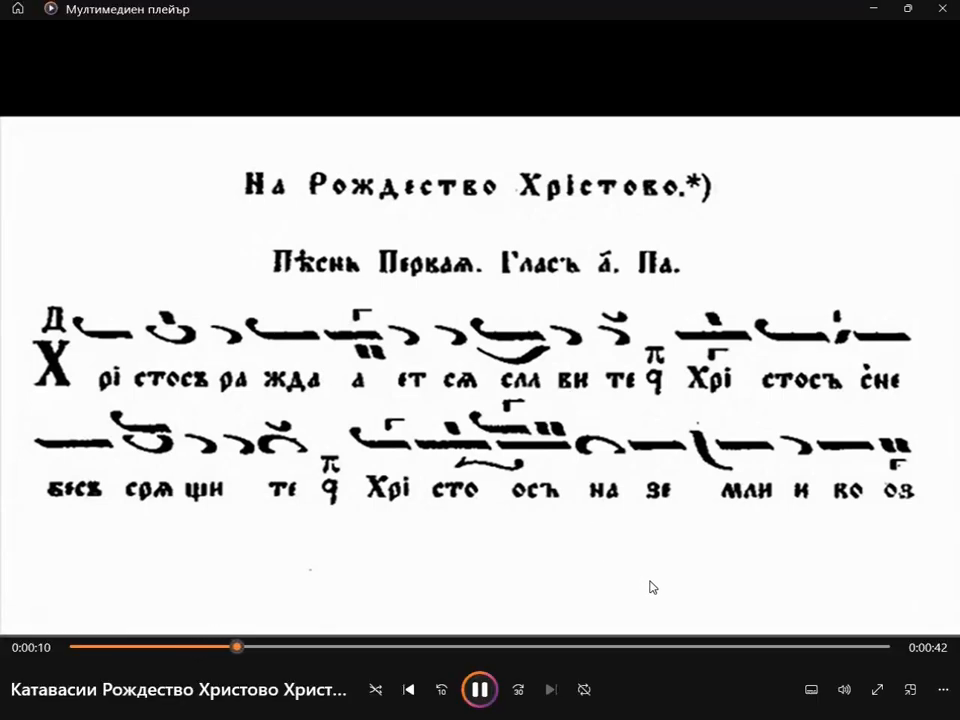
pyautogui.click(942, 10)
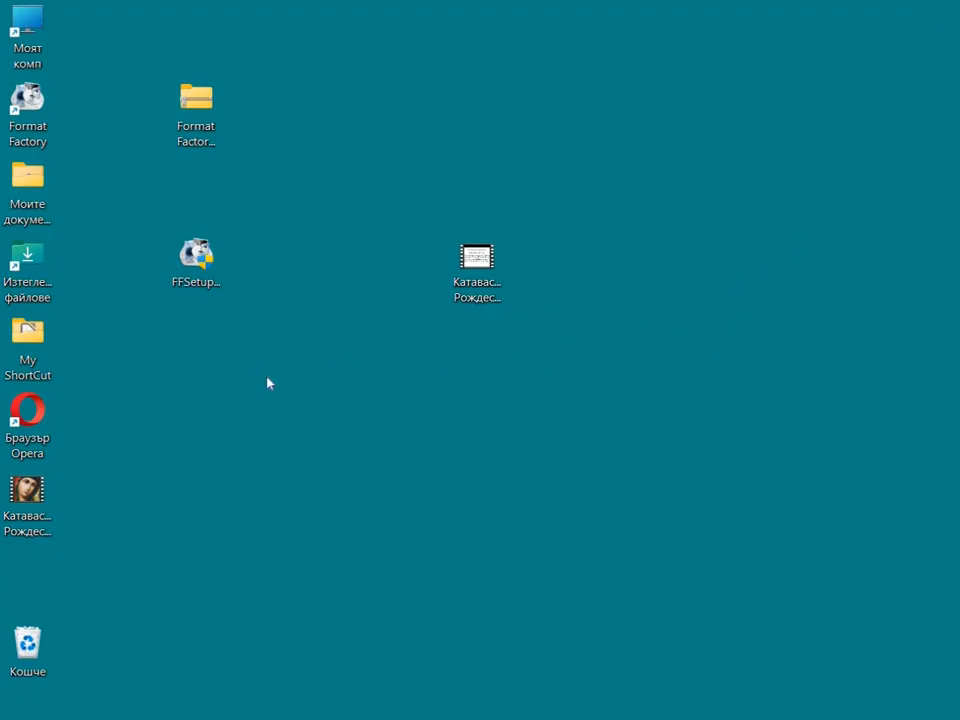
pyautogui.moveTo(259, 718)
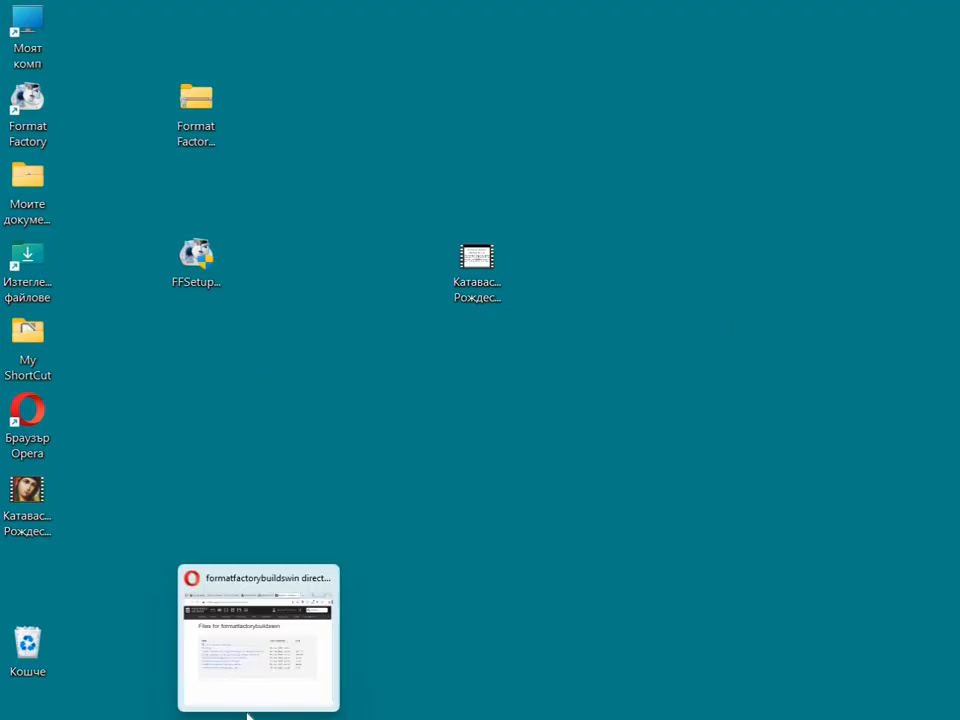
pyautogui.moveTo(268, 658)
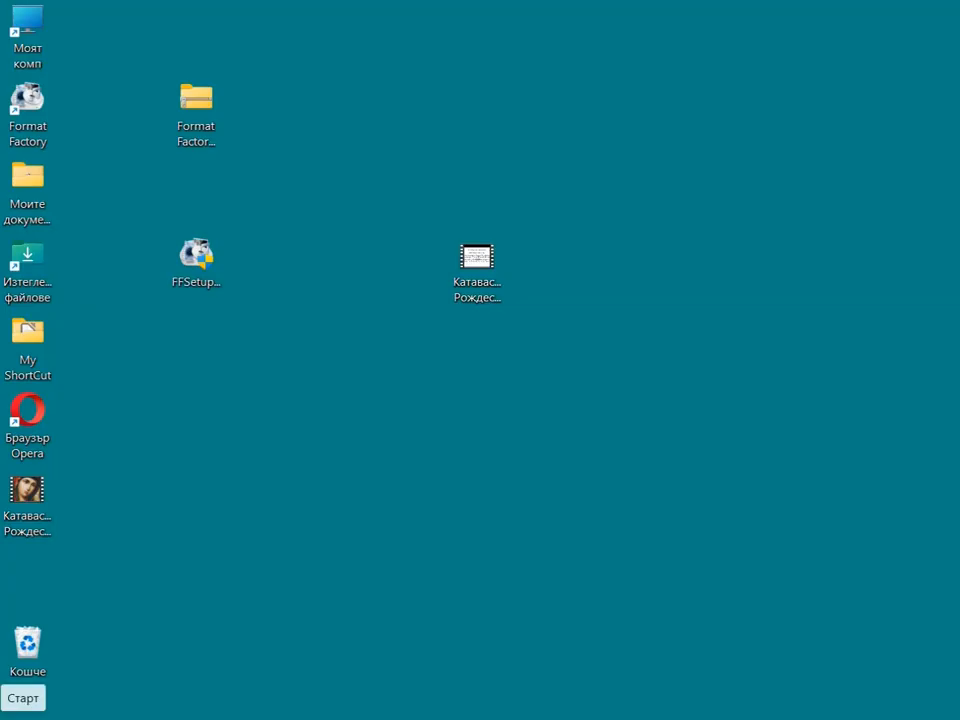
# Launch Format Factory and shift its window aside so the original video on the desktop is exposed
pyautogui.doubleClick(45, 112)
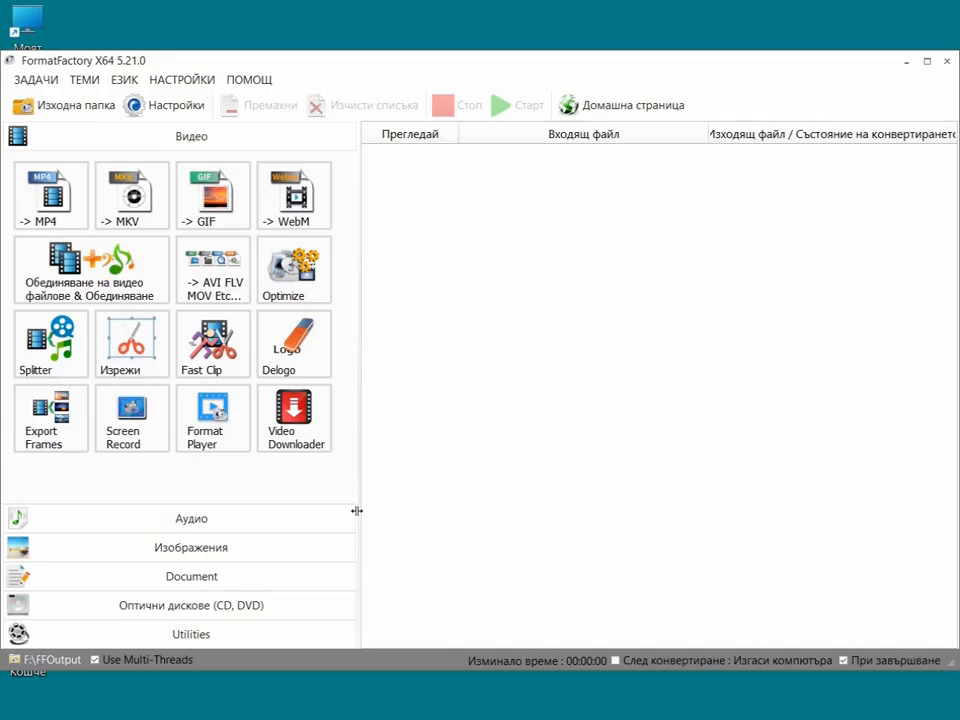
pyautogui.click(516, 29)
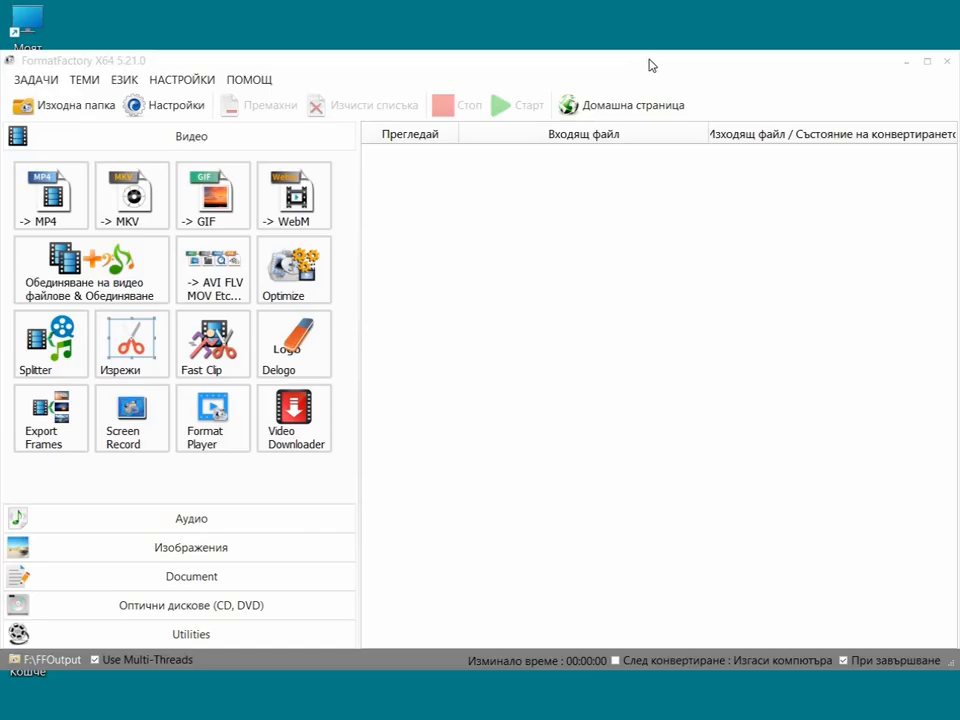
pyautogui.click(723, 89)
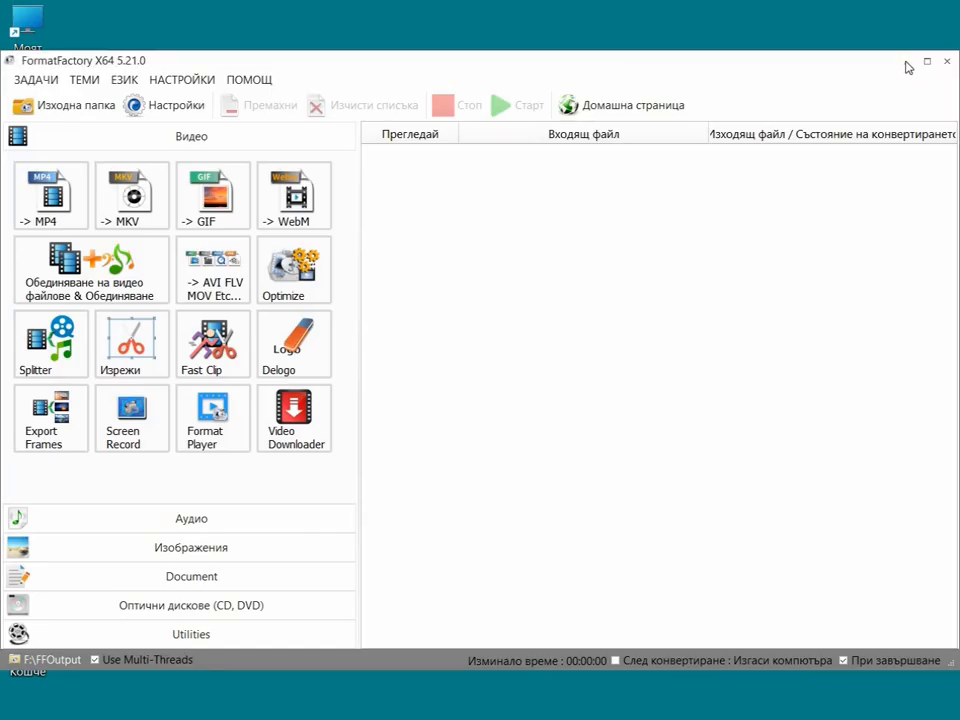
pyautogui.moveTo(782, 64); pyautogui.dragTo(855, 81)
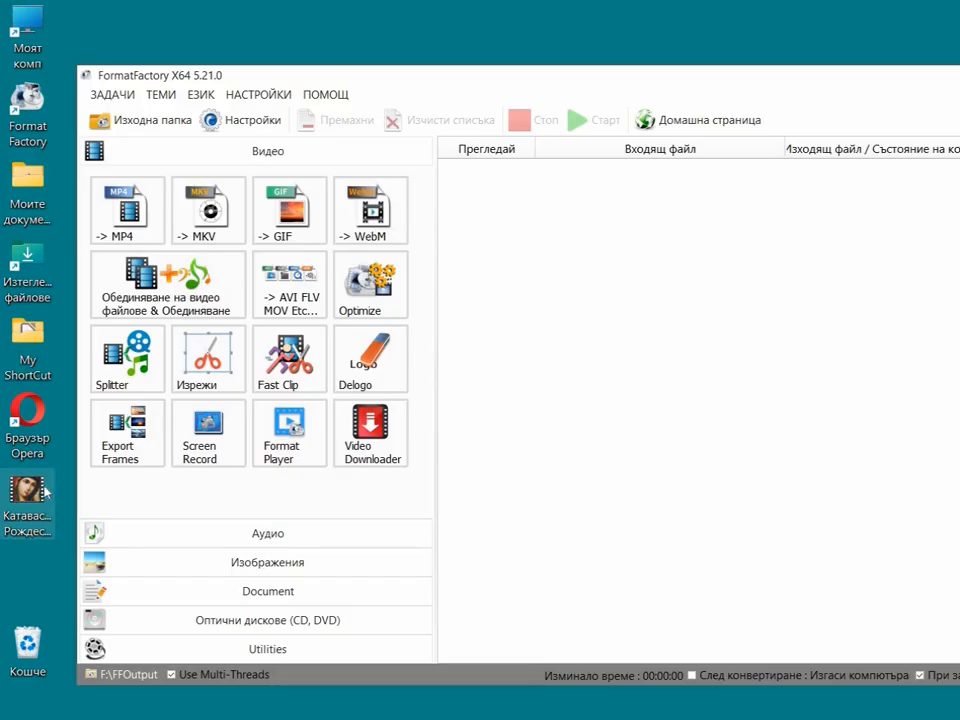
# Add the original "Катавасии Рождество Христово" video from the desktop to the task list as an MP3 audio conversion
pyautogui.moveTo(43, 490); pyautogui.dragTo(561, 413)
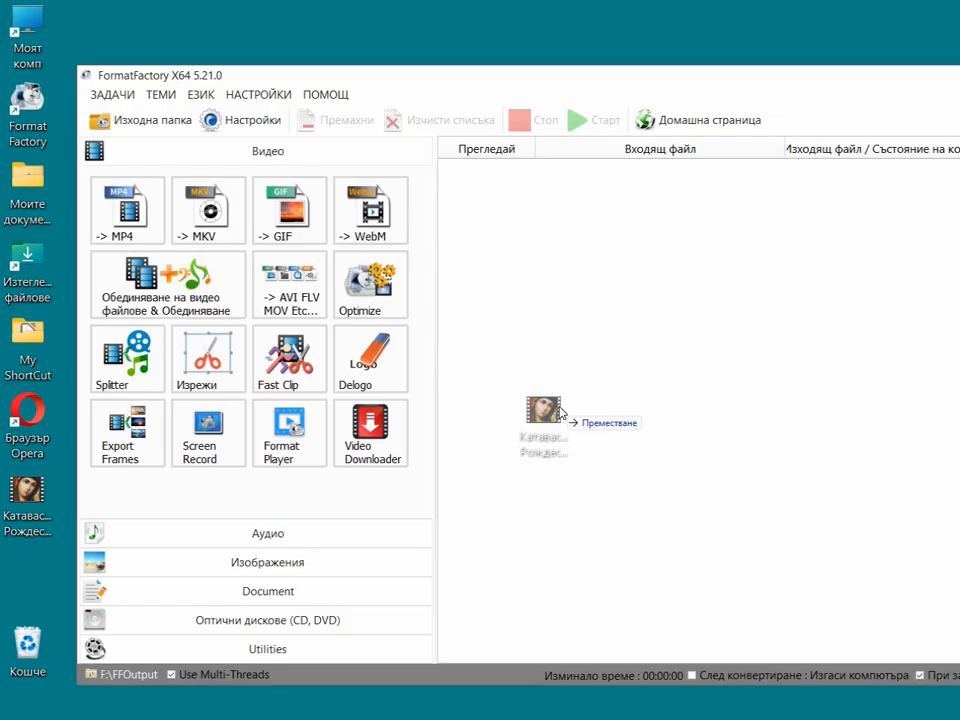
pyautogui.moveTo(561, 413); pyautogui.dragTo(561, 412)
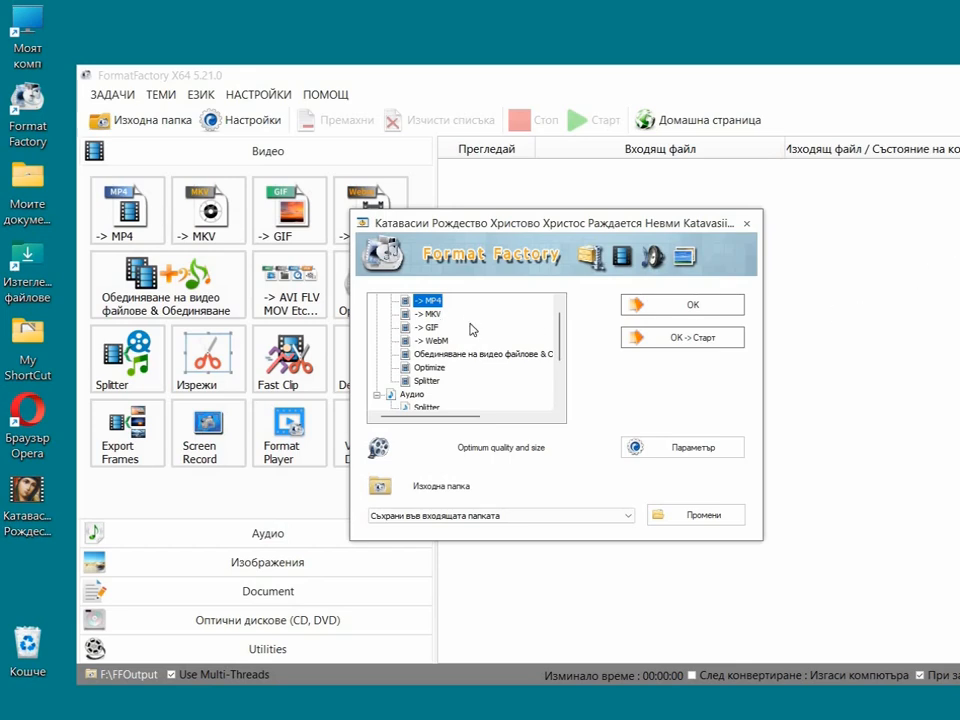
pyautogui.moveTo(562, 343); pyautogui.dragTo(563, 366)
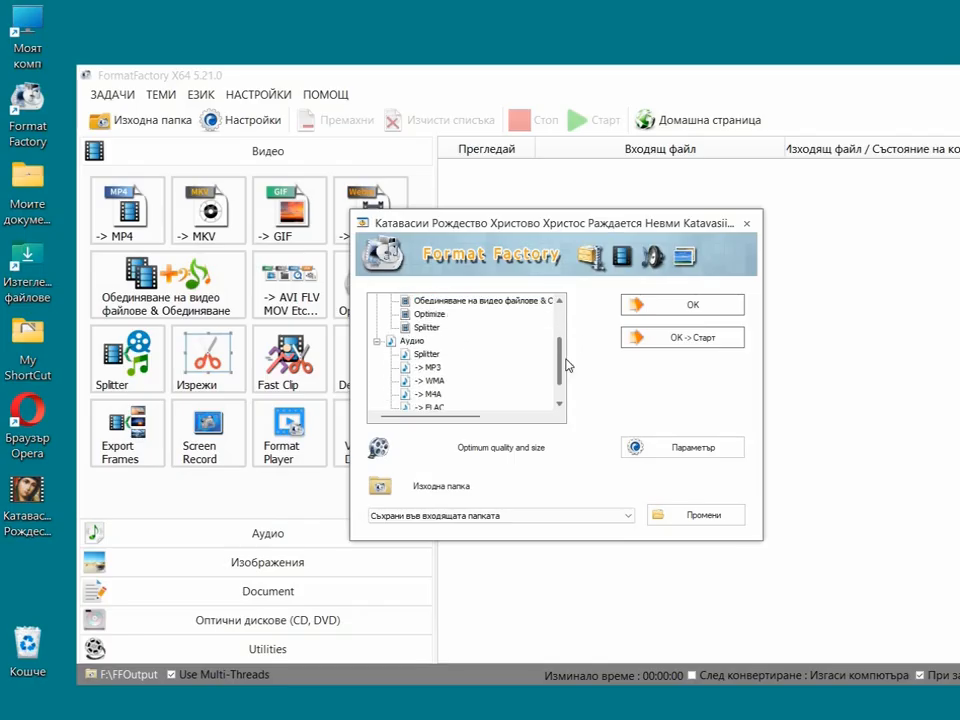
pyautogui.click(428, 367)
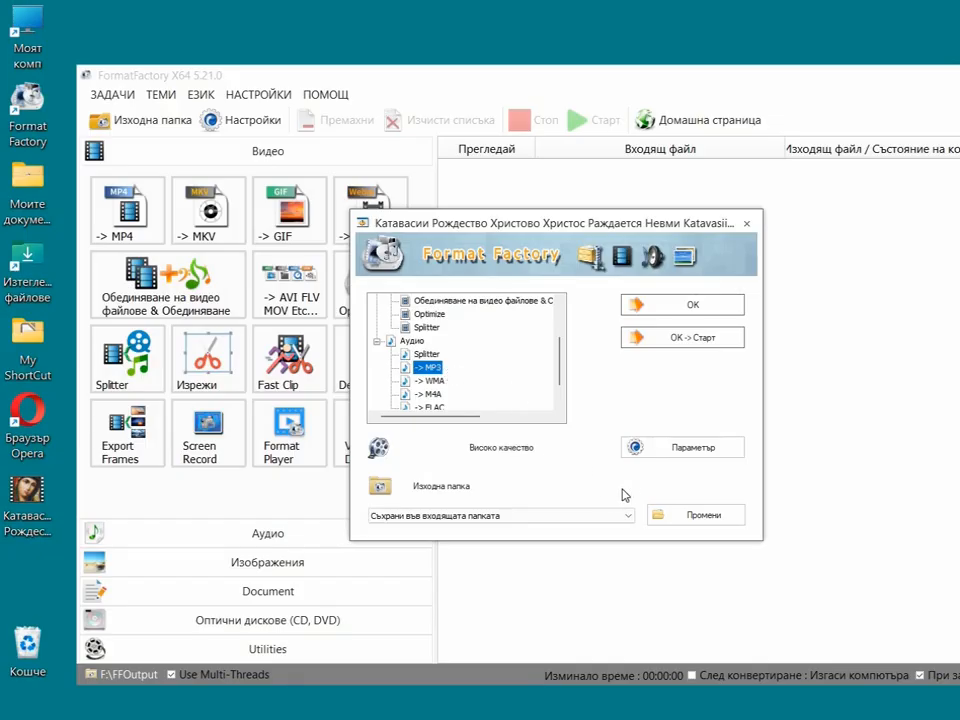
pyautogui.click(703, 307)
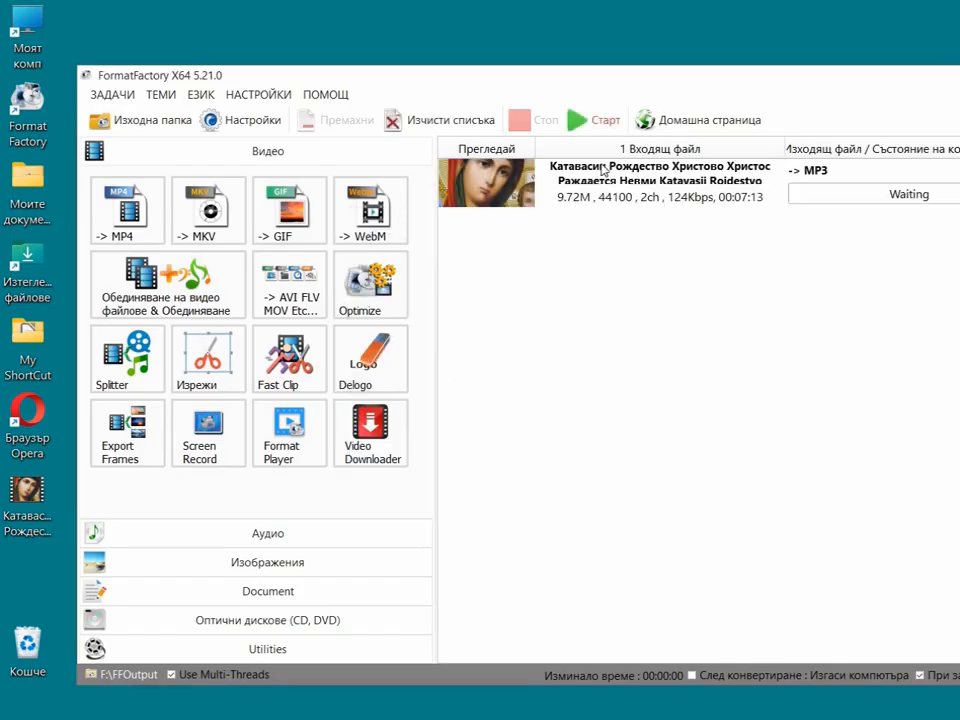
# Start the MP3 conversion and move the Format Factory window back so its conversion progress column fits on screen
pyautogui.click(576, 122)
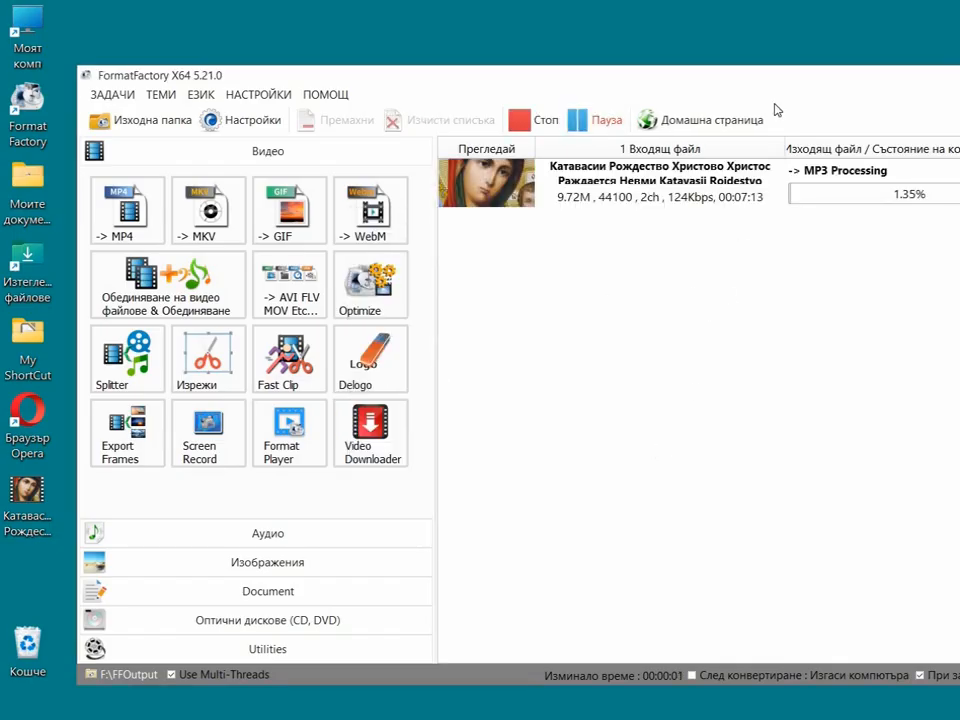
pyautogui.moveTo(787, 82); pyautogui.dragTo(735, 81)
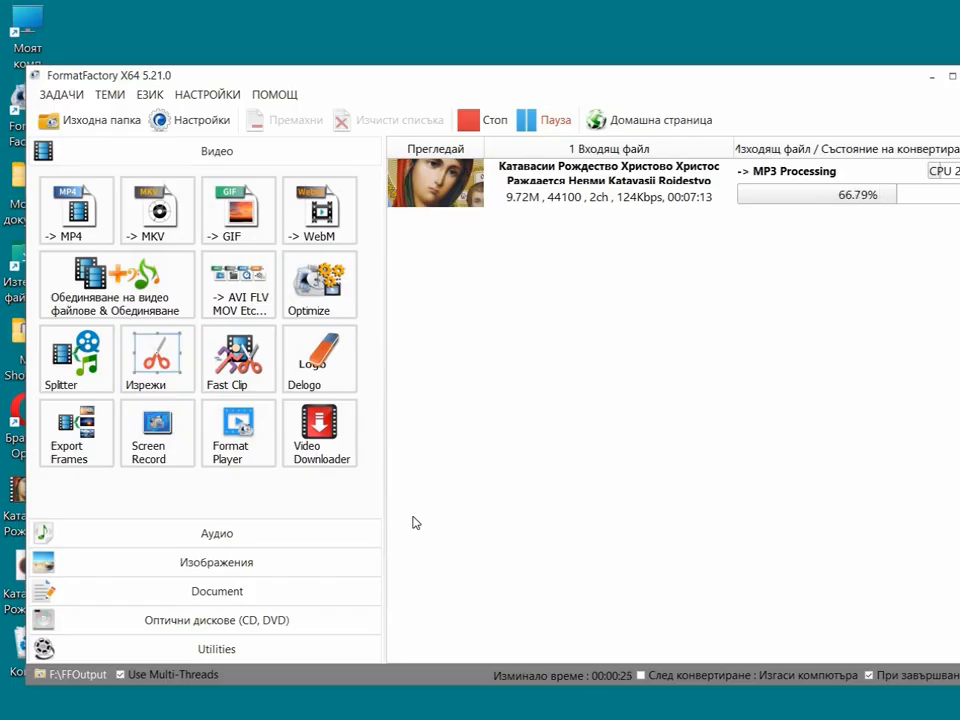
pyautogui.moveTo(709, 84); pyautogui.dragTo(694, 84)
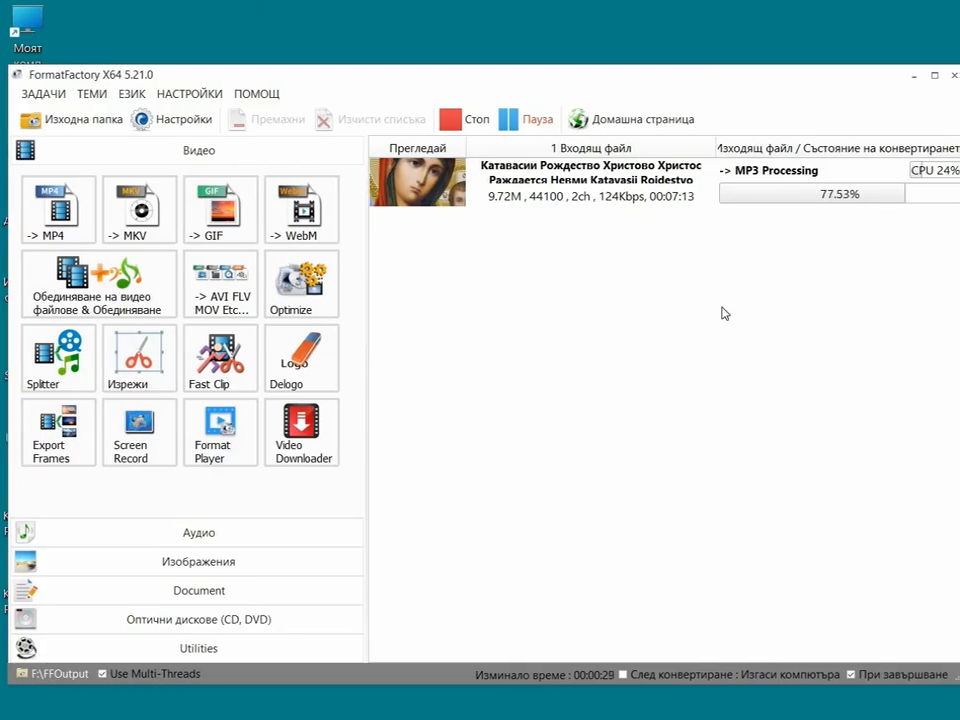